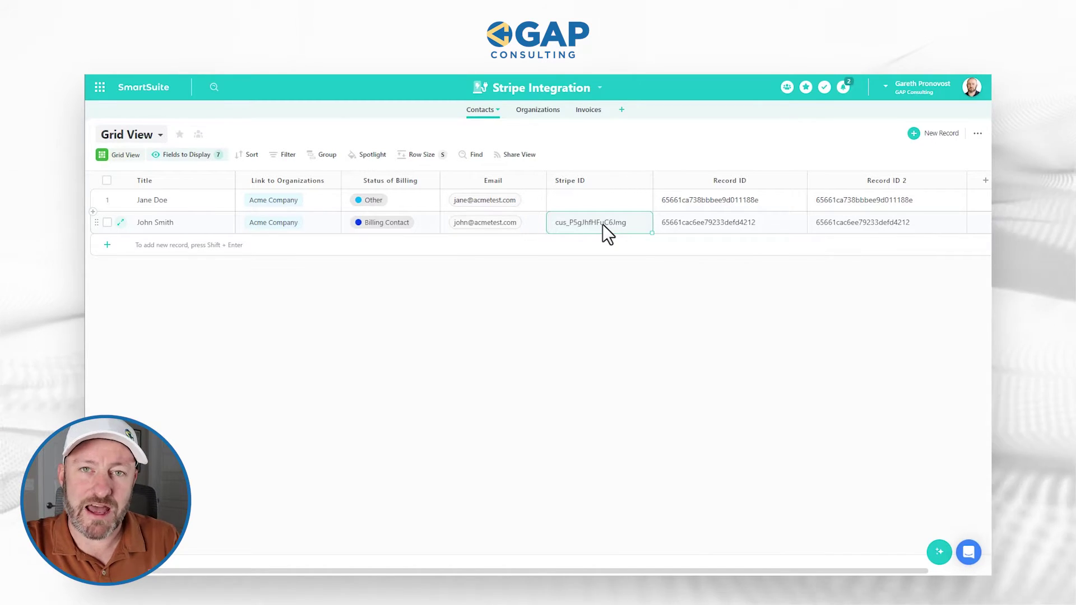
Step: Open the Invoices table and review the settings of its Contacts linked record field
click(590, 109)
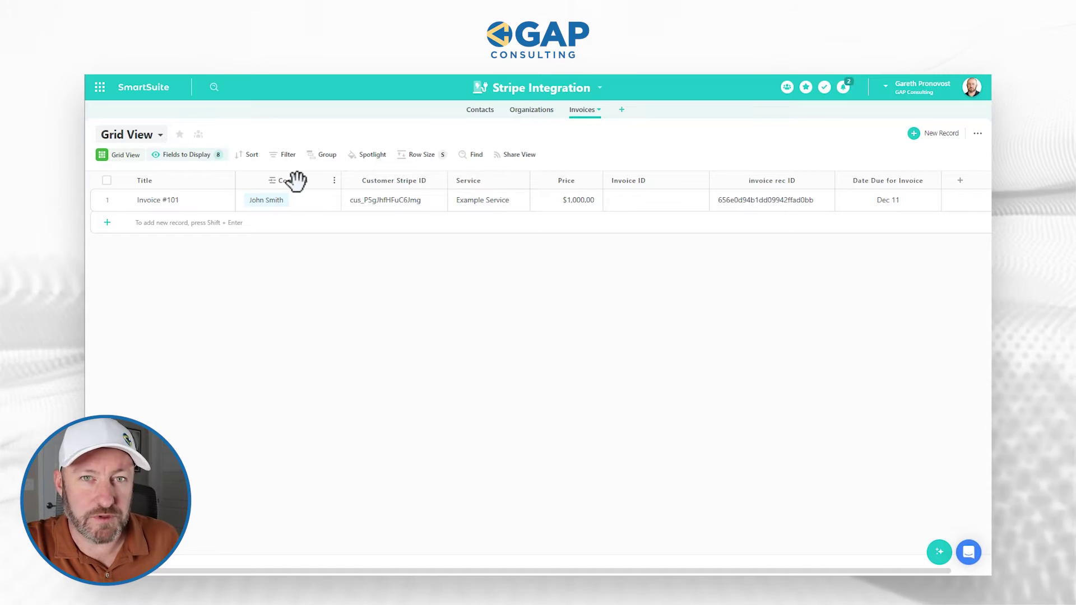
click(289, 196)
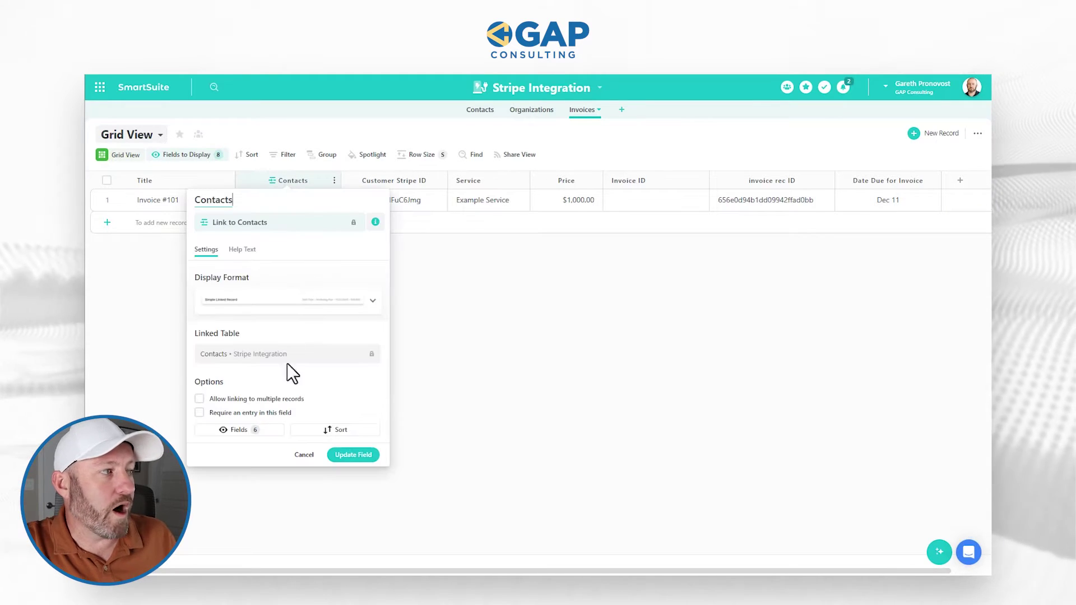
double_click(284, 178)
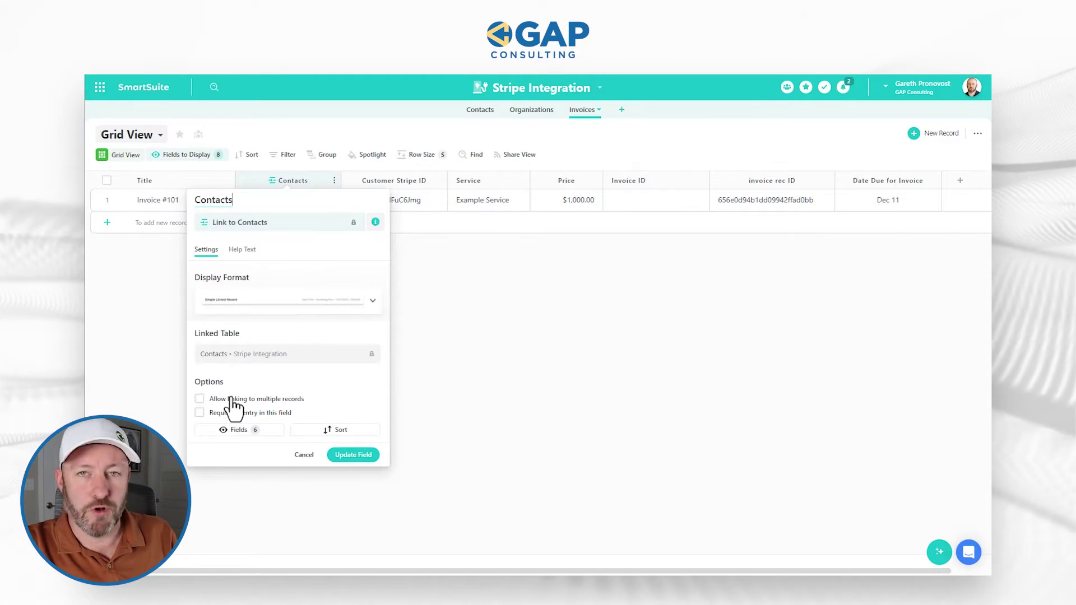
click(352, 455)
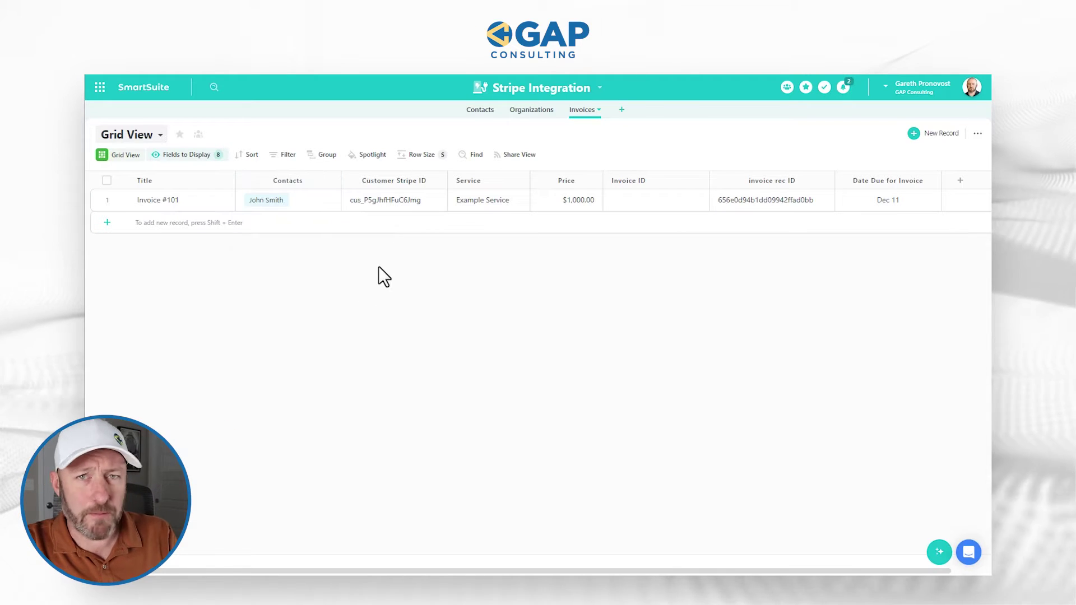
Step: Inspect the Customer Stripe ID lookup settings in Invoices and compare the field with Stripe ID in the Contacts table
click(373, 202)
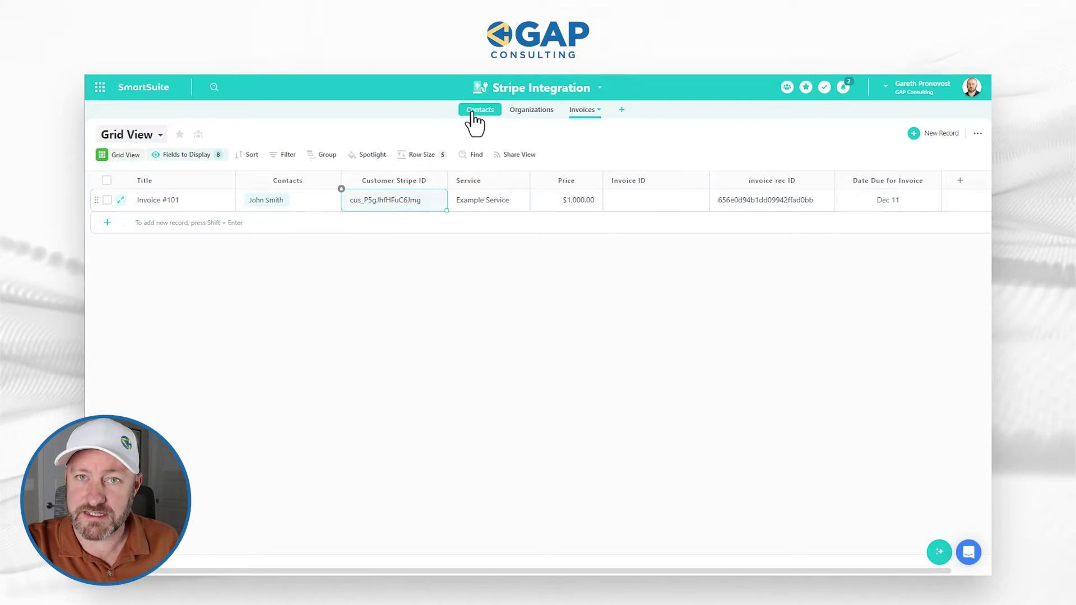
double_click(396, 179)
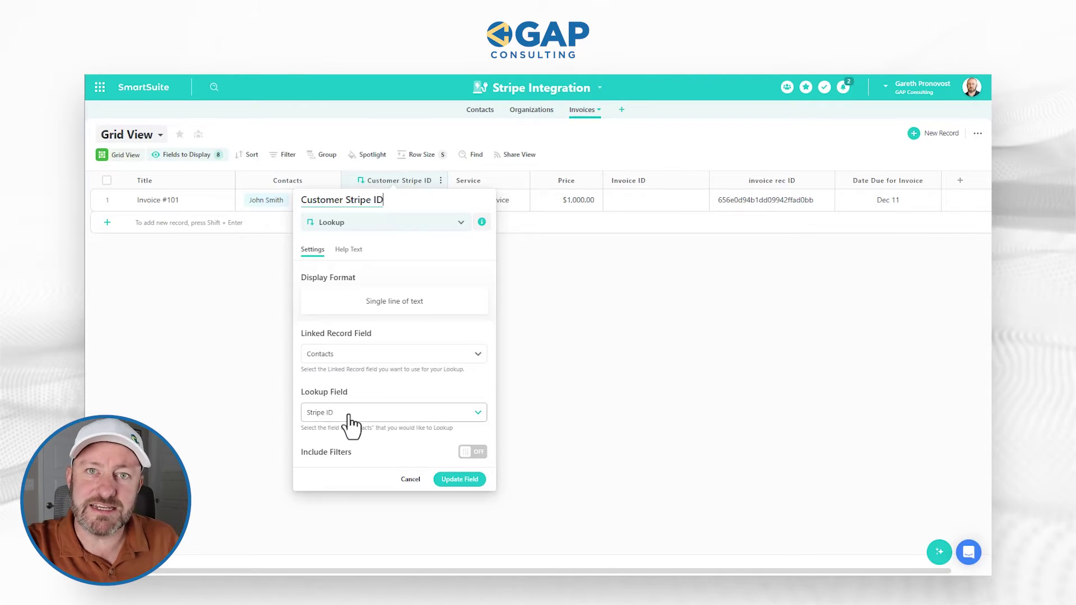
click(616, 378)
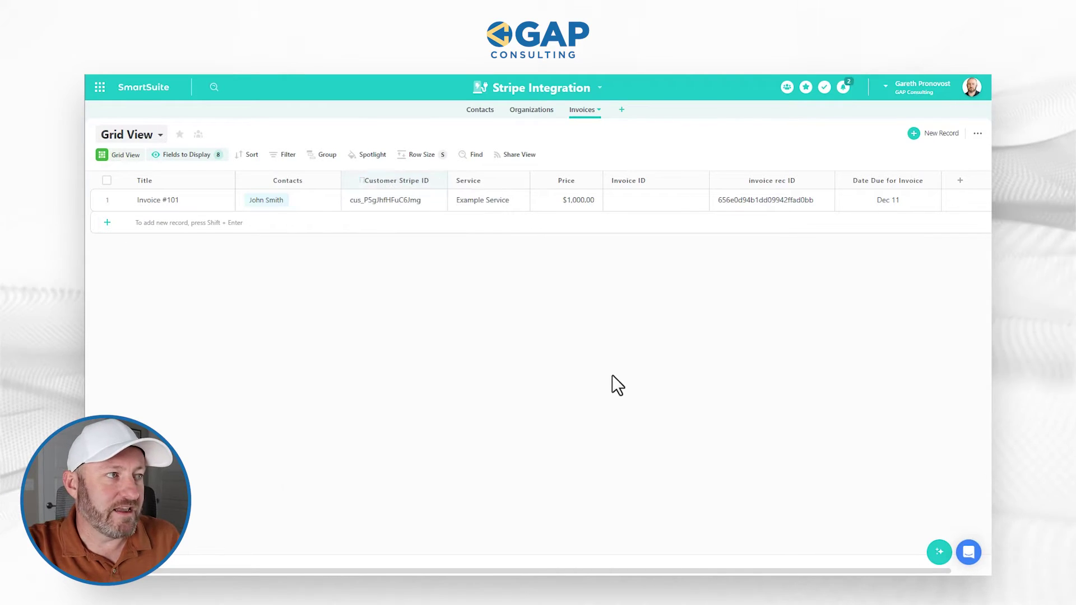
click(479, 110)
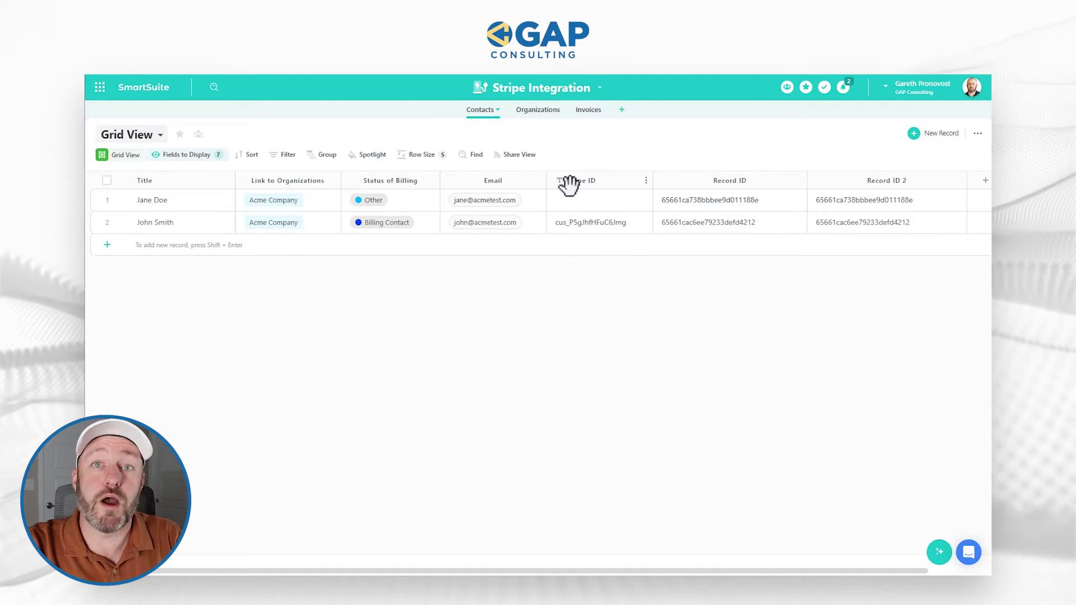
click(589, 112)
click(402, 199)
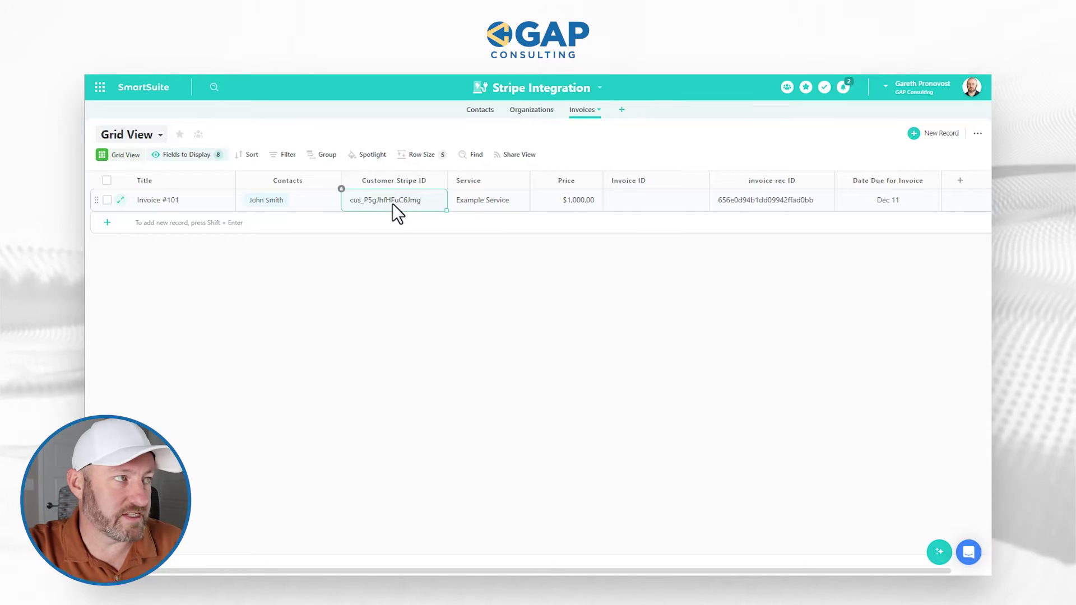
Step: Examine the Service and Invoice ID cells of Invoice #101 and the Invoice ID field's settings
click(487, 202)
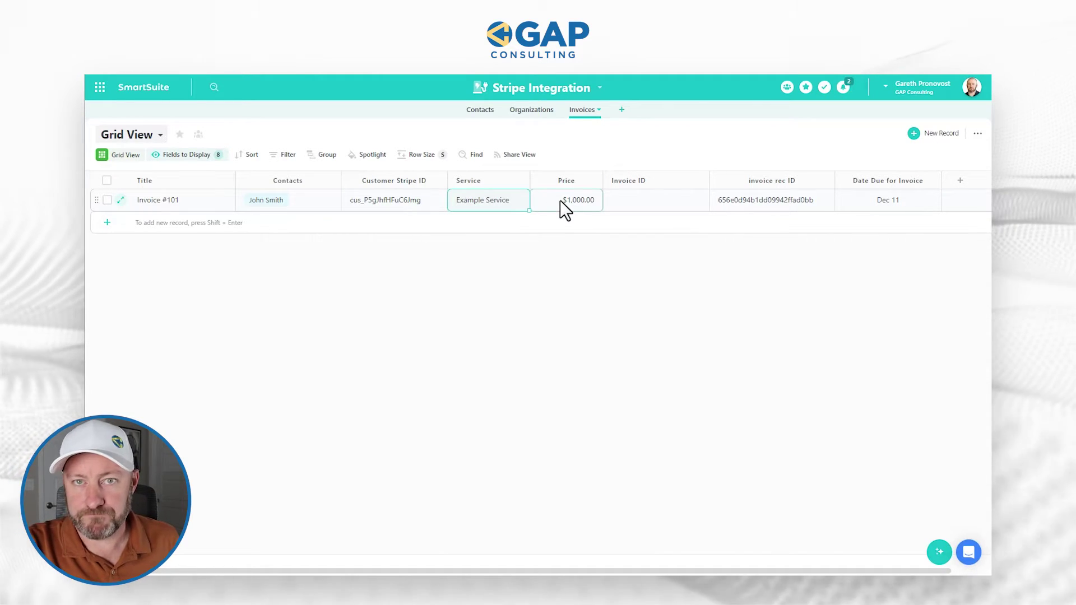
click(640, 200)
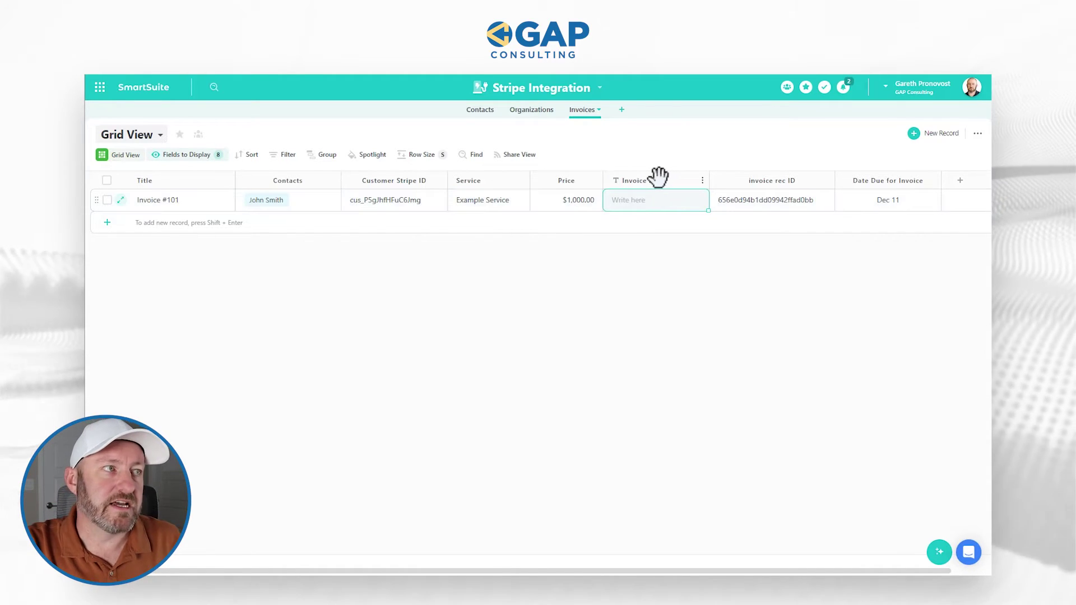
double_click(654, 177)
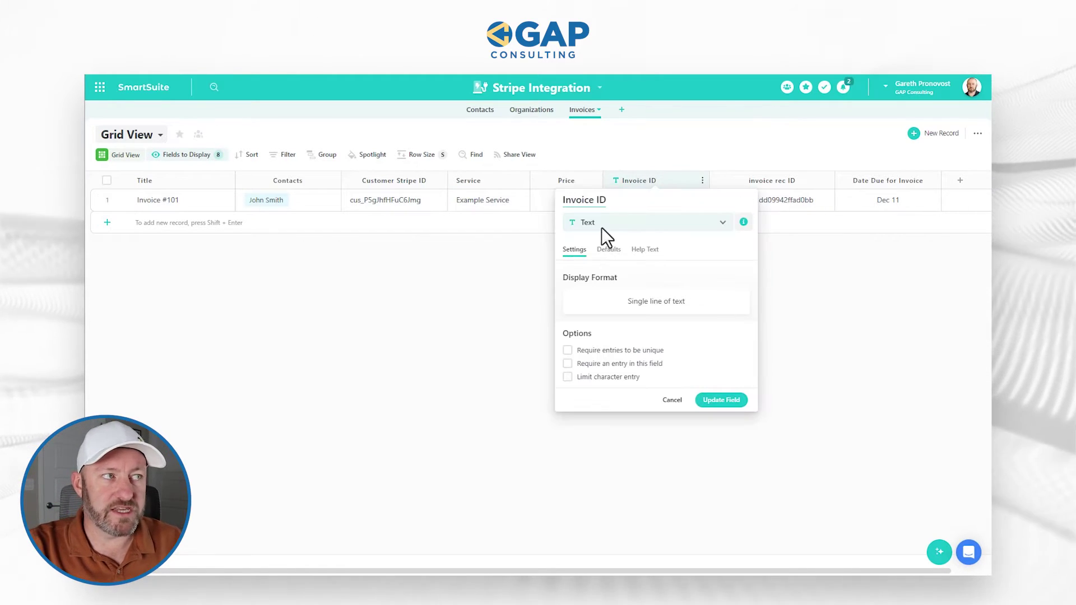
click(651, 161)
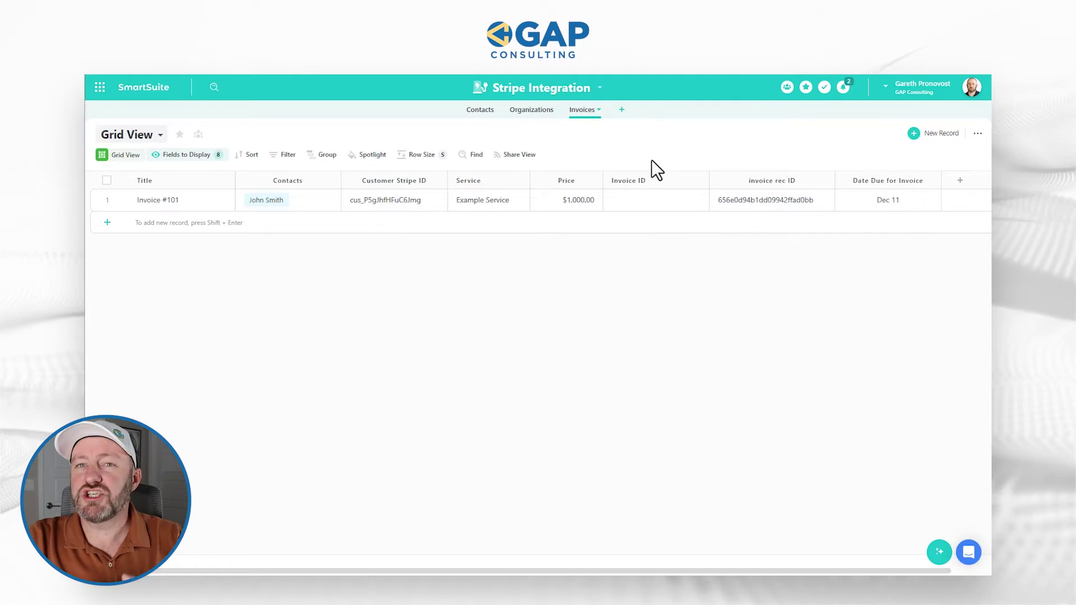
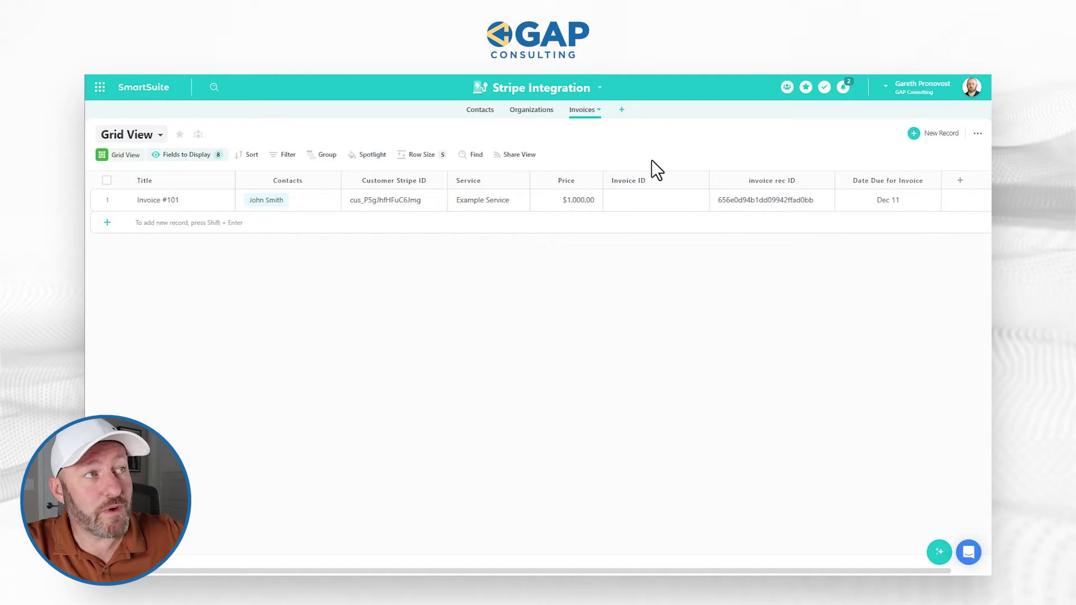
click(655, 196)
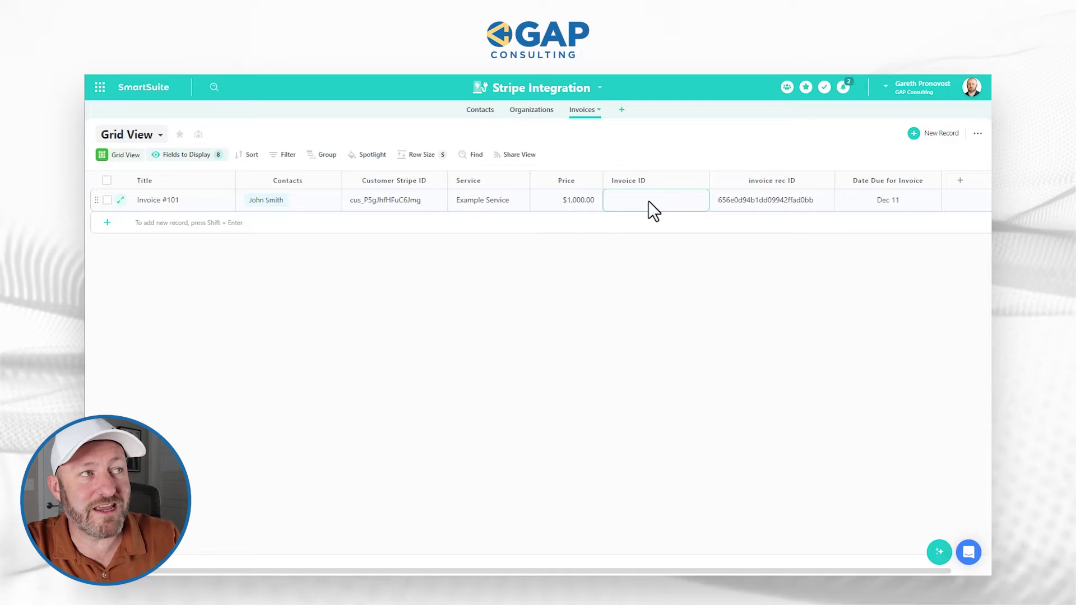
click(649, 200)
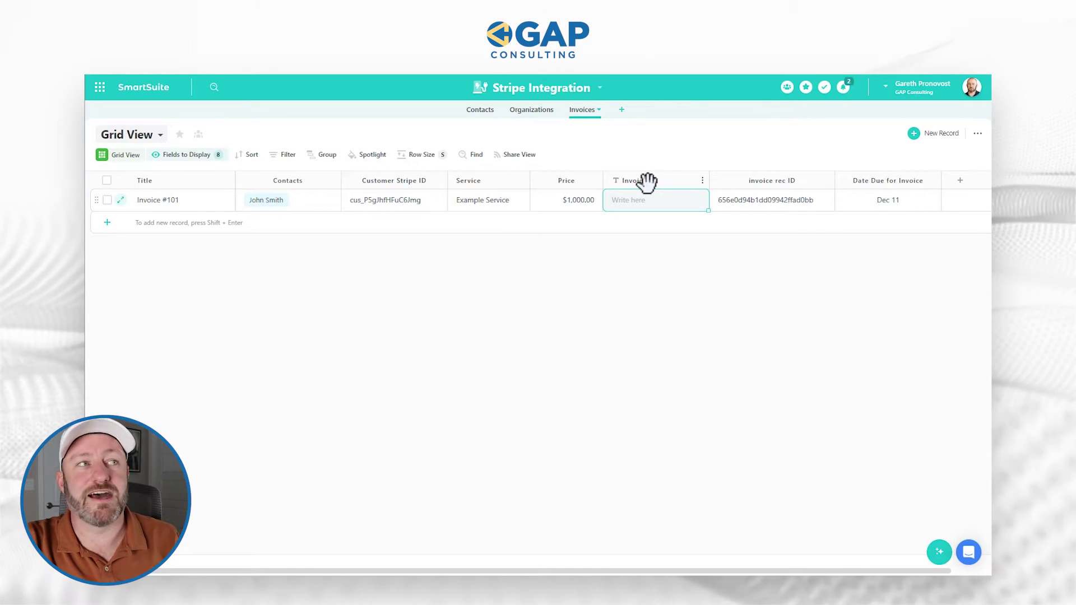
Step: Review the invoice rec ID formula and the Date Due for Invoice field's settings in the Invoices table
click(768, 180)
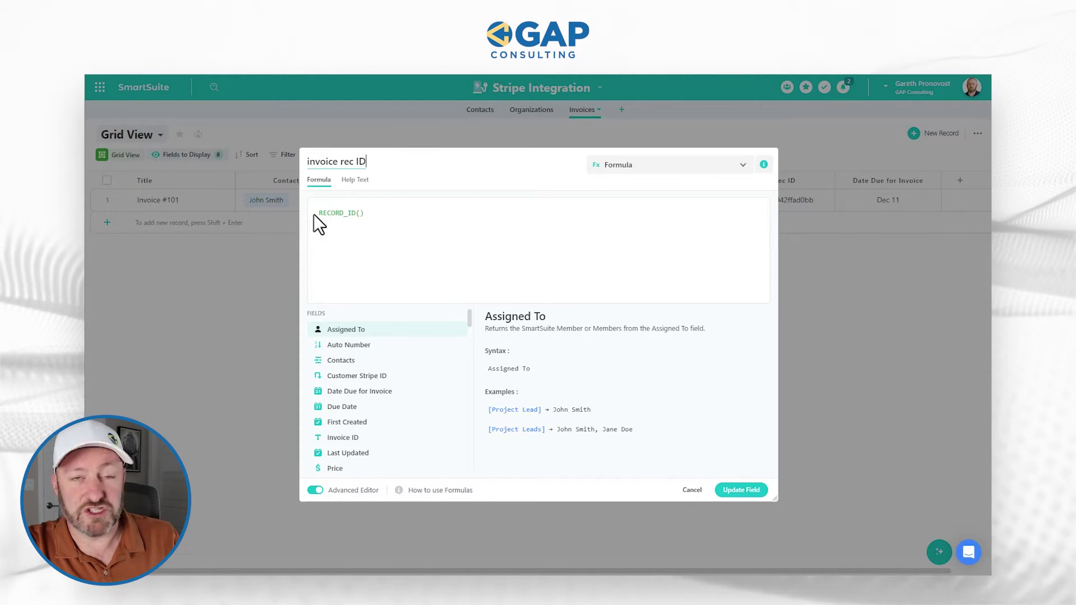
click(738, 490)
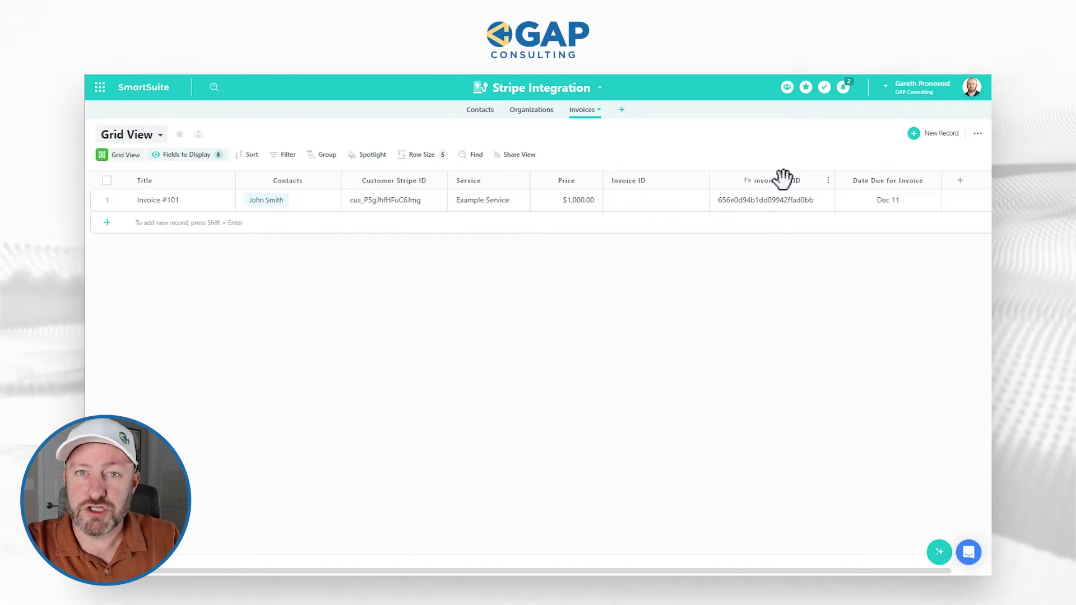
click(890, 181)
double_click(890, 181)
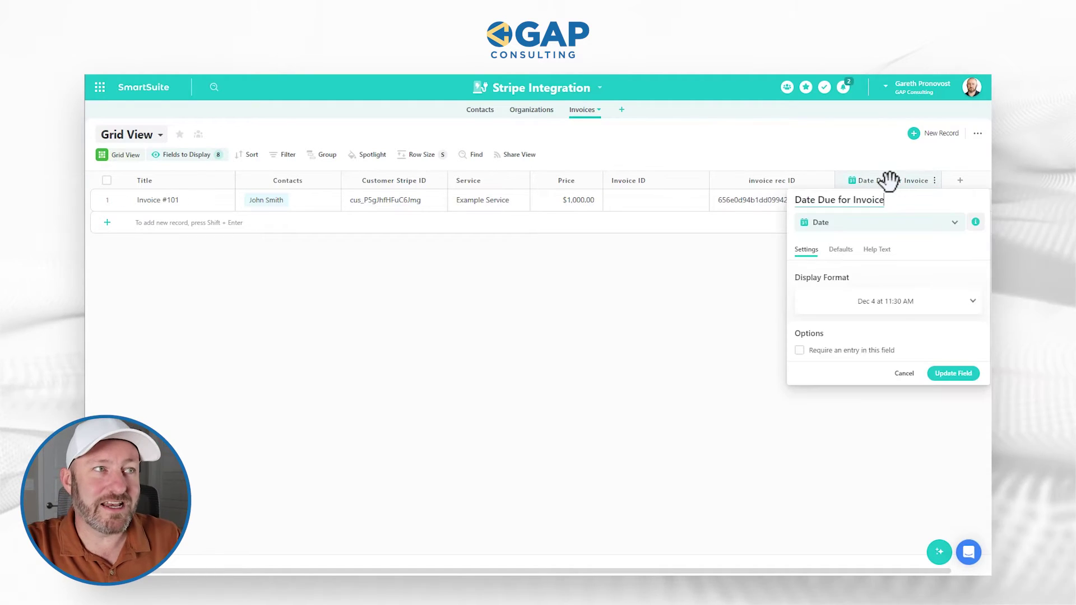
click(649, 330)
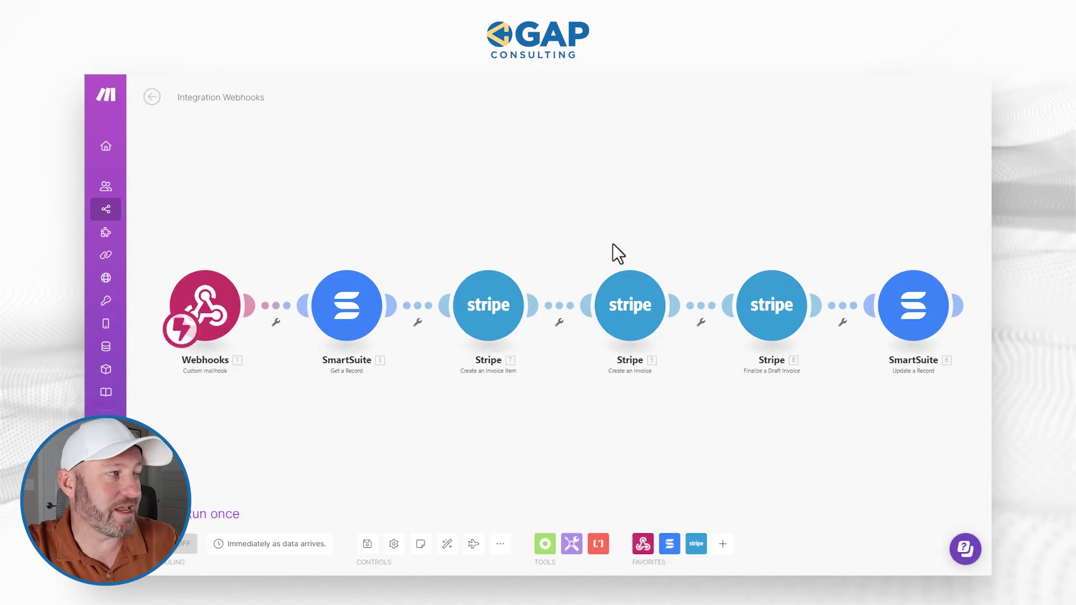
Step: Switch to the Integration Webhooks scenario in Make and check the mailhook settings of the Webhooks module
click(216, 309)
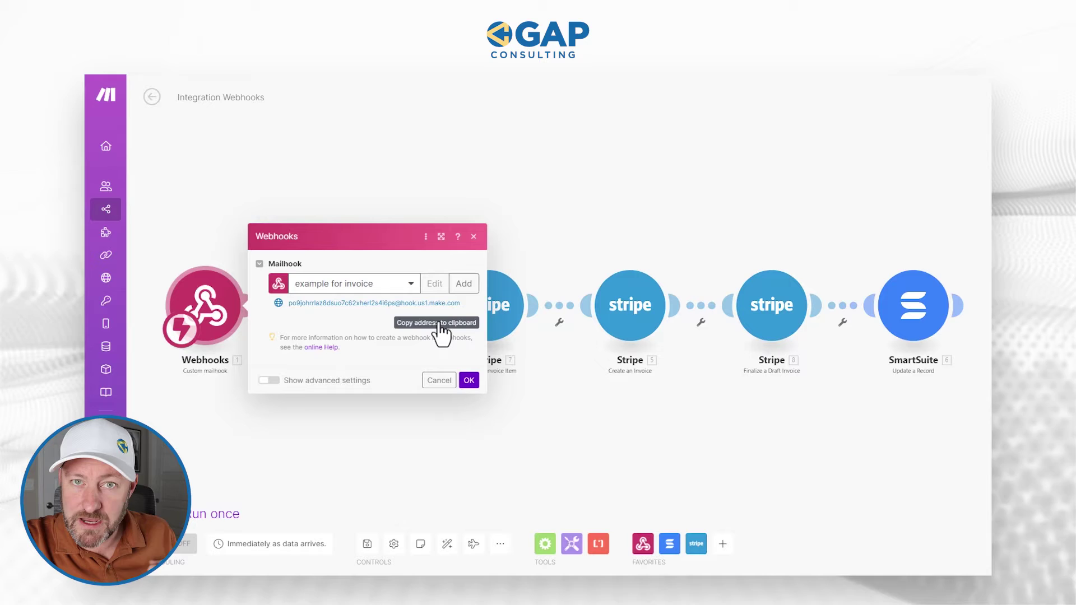
click(626, 195)
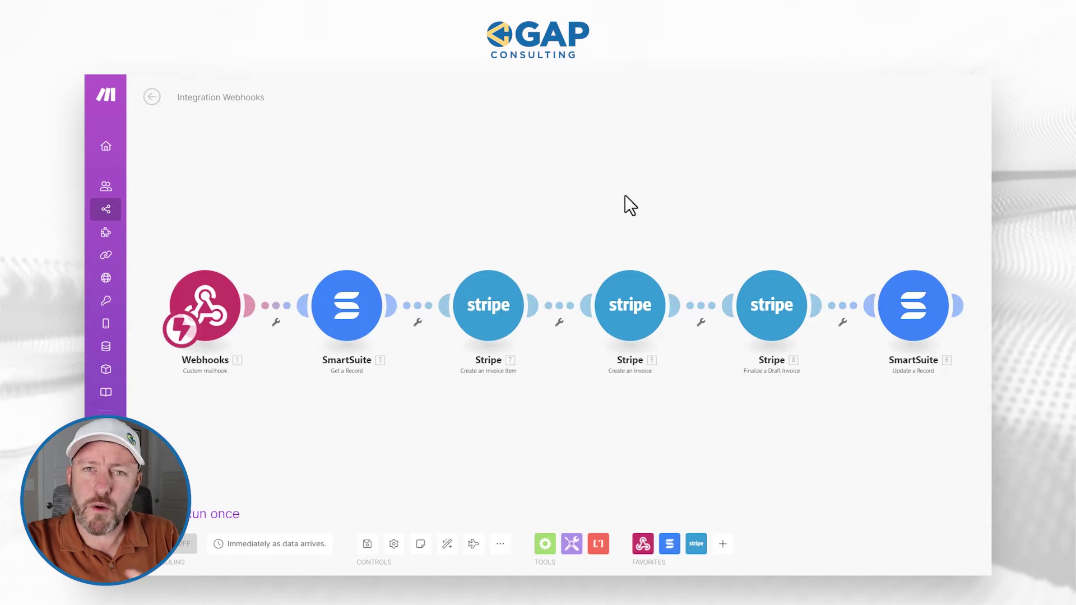
Step: Switch back to SmartSuite and open New Automation 1 for Invoices from the Stripe Integration solution's automations
click(643, 79)
click(512, 91)
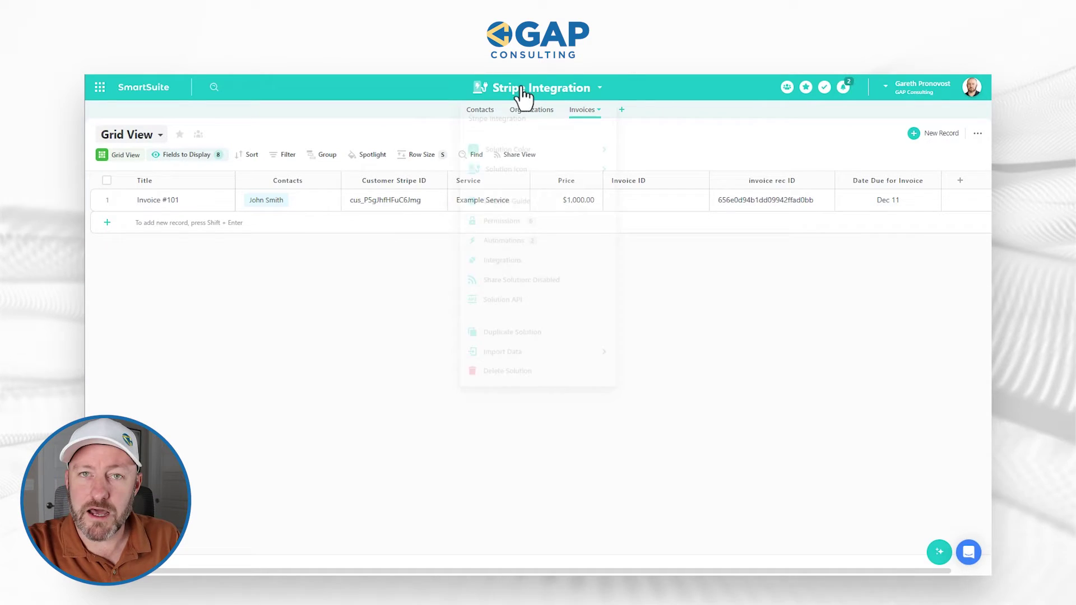
click(512, 238)
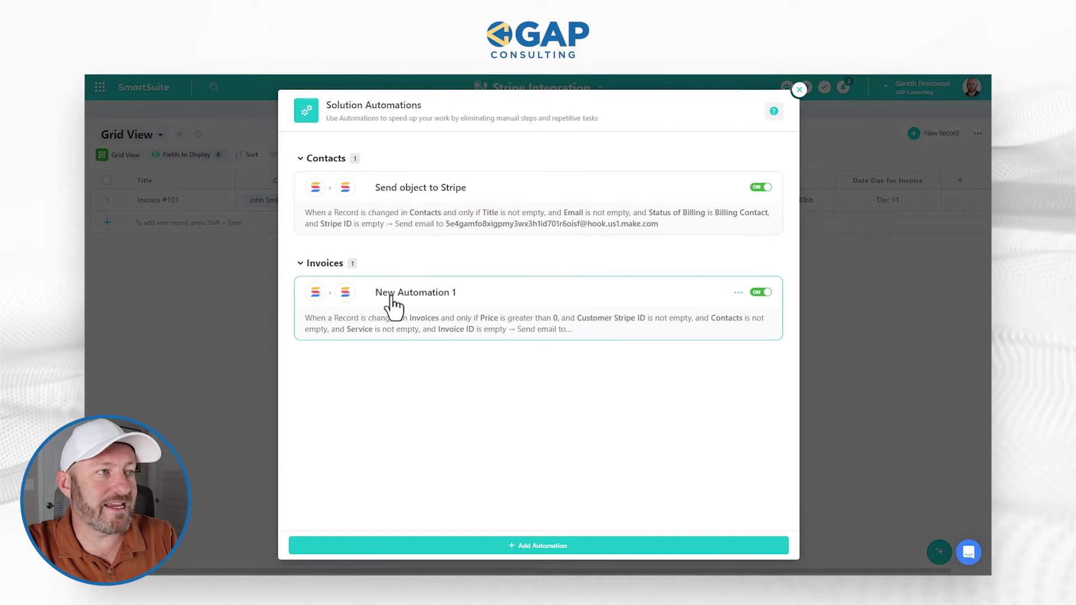
click(394, 306)
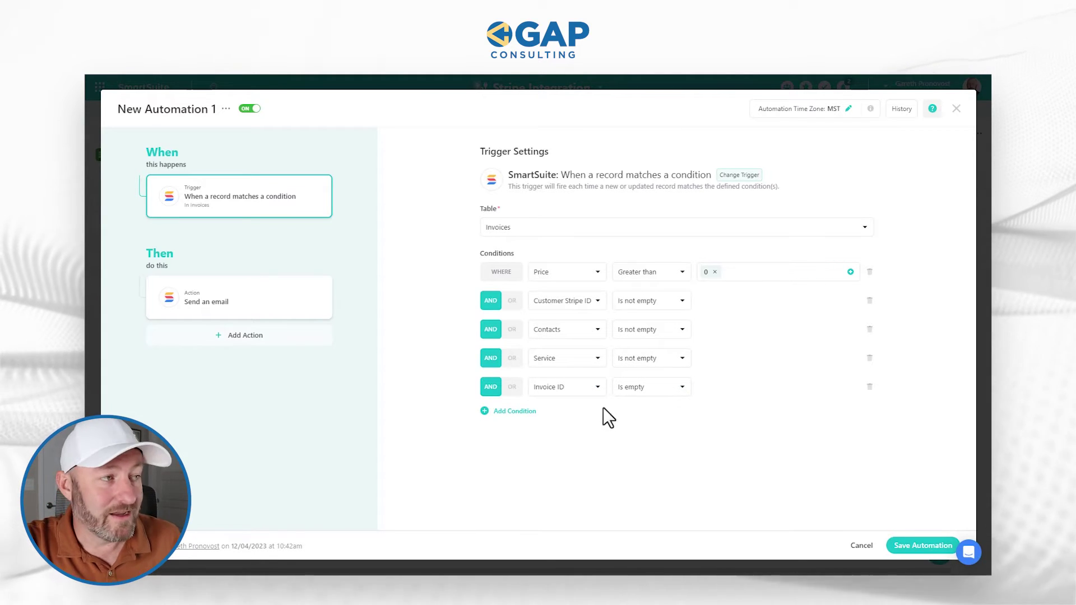
Step: Add a trigger condition requiring that Date Due for Invoice is not empty
click(516, 411)
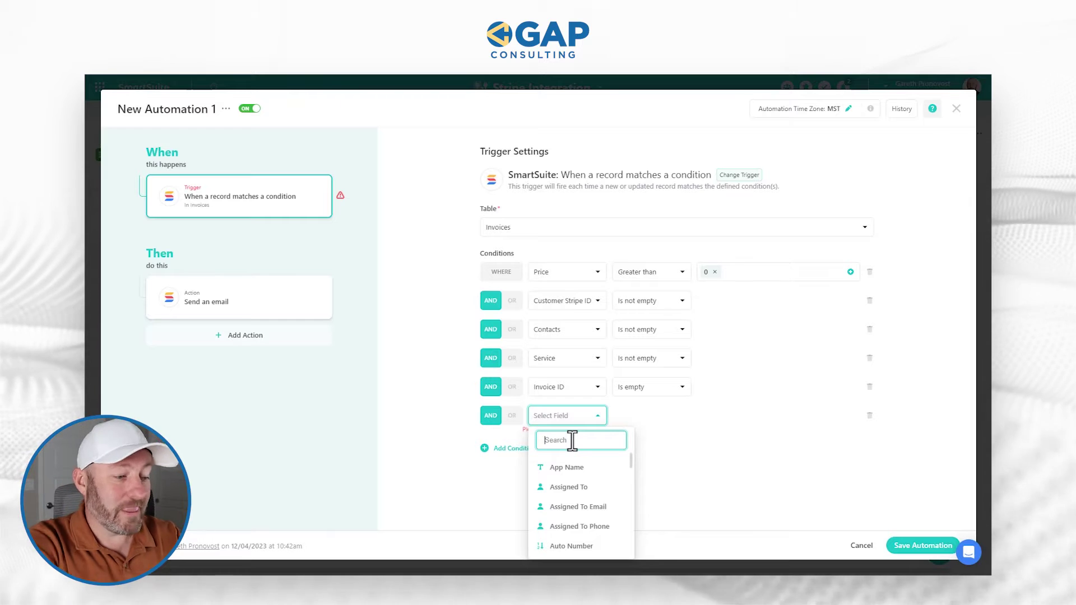
text(date)
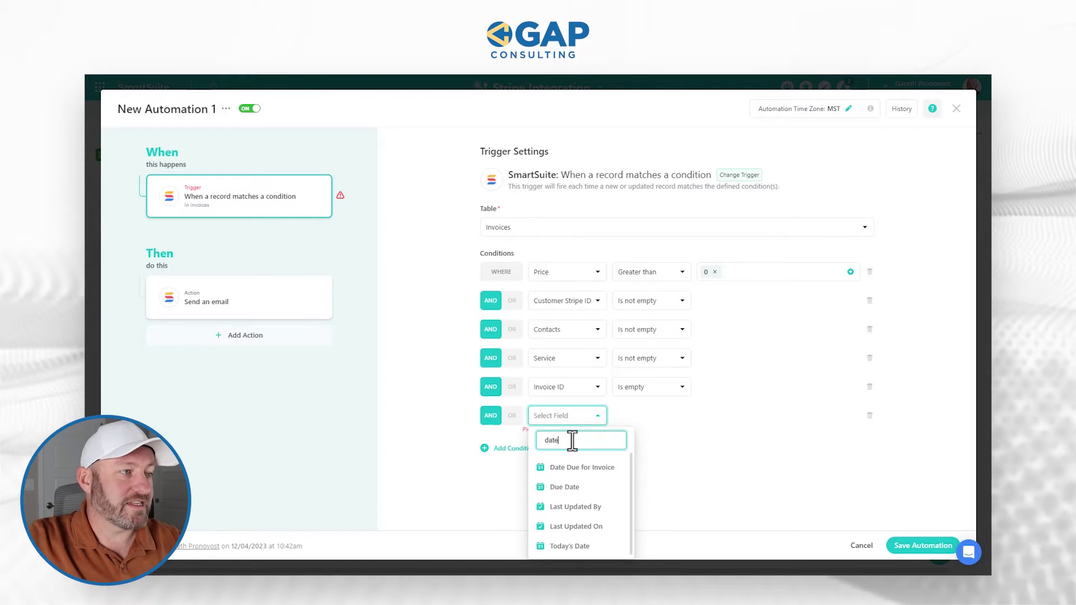
click(577, 468)
click(634, 421)
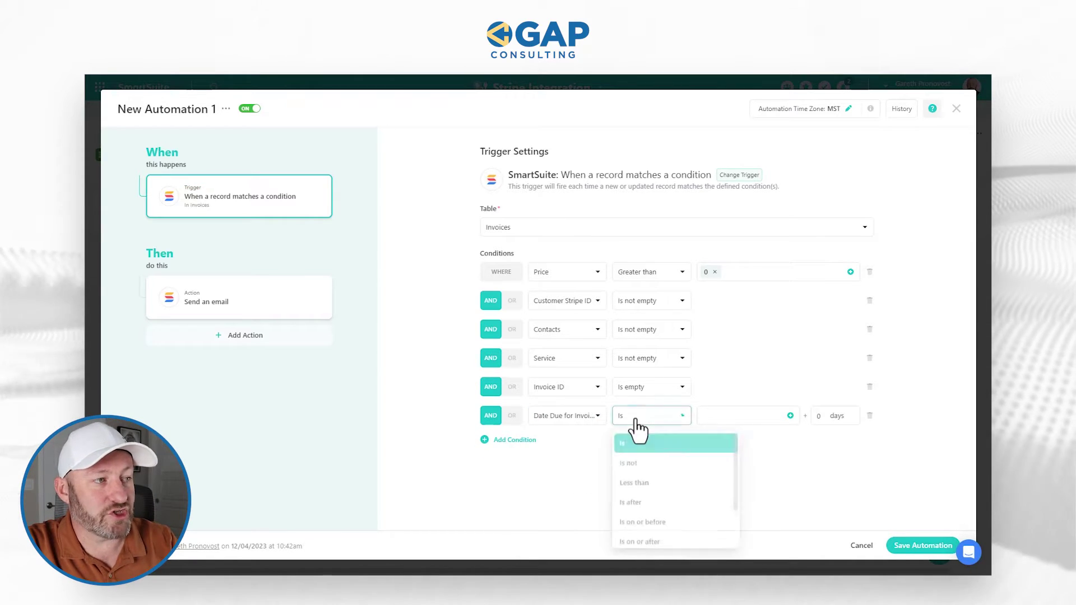
scroll(661, 511, down, 1)
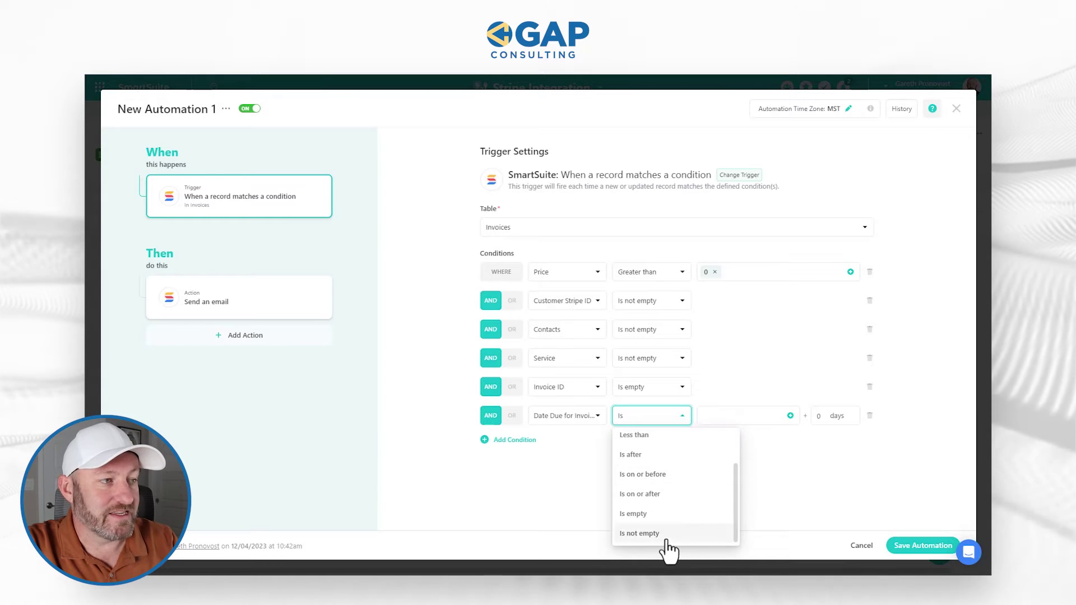
click(664, 534)
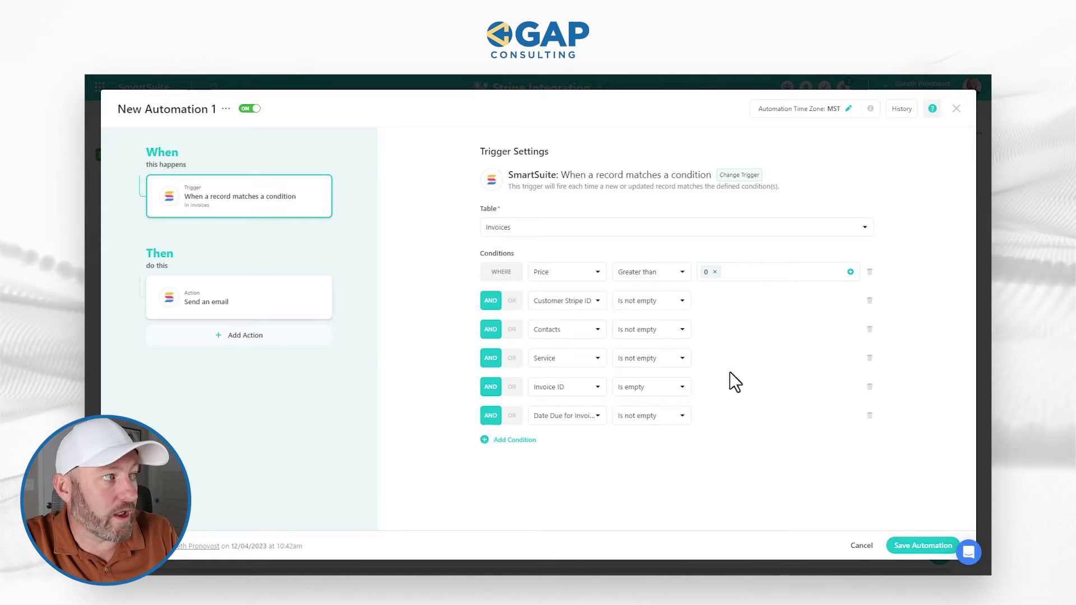
Step: Review the Send an email action's subject and message, then save the automation and close the solution automations
click(268, 313)
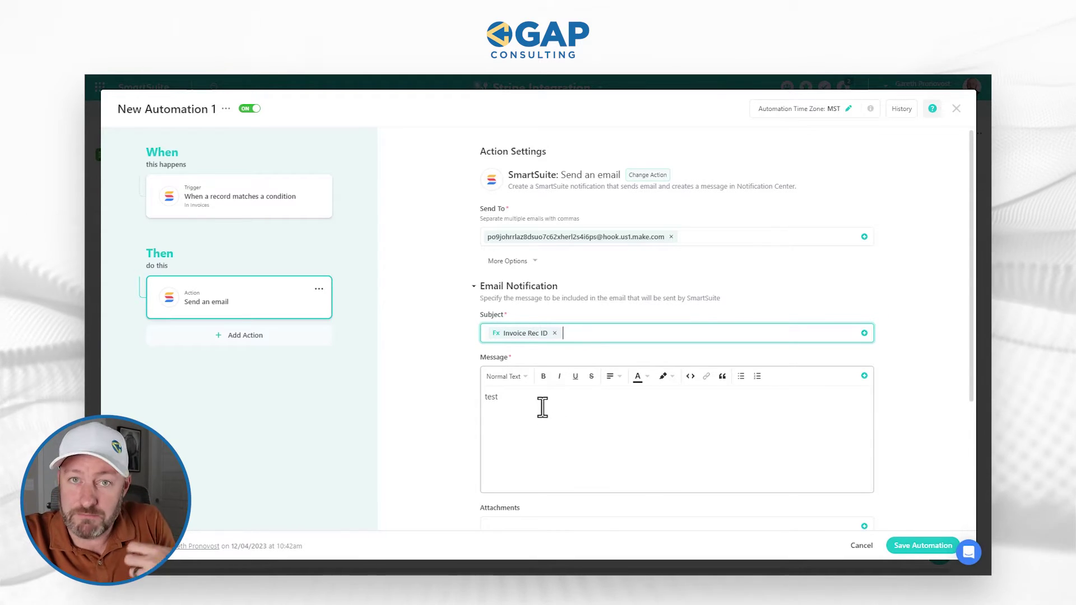
drag(501, 399, 488, 393)
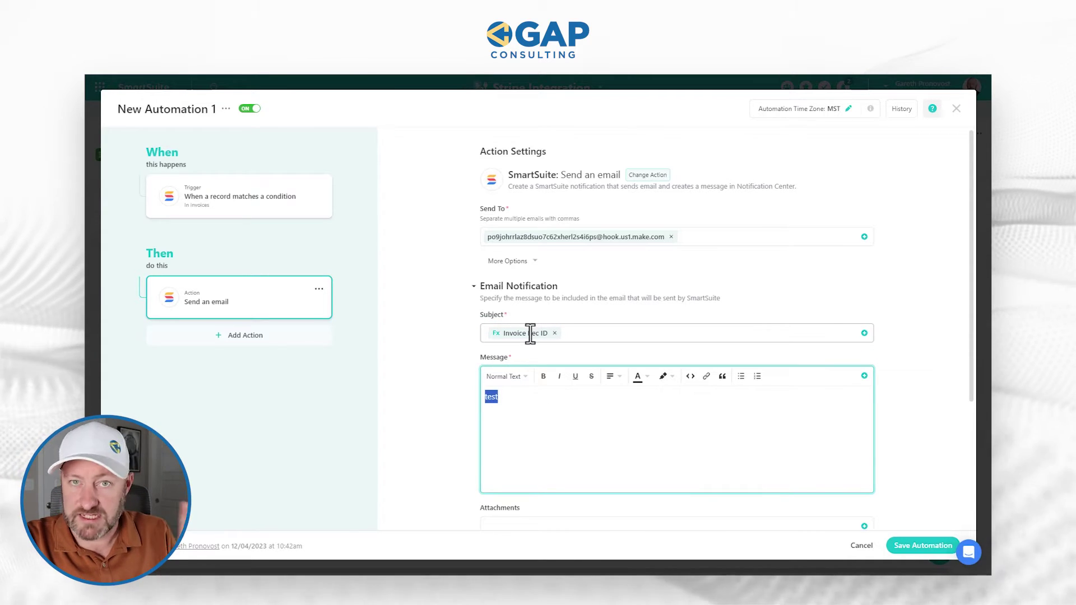
click(527, 403)
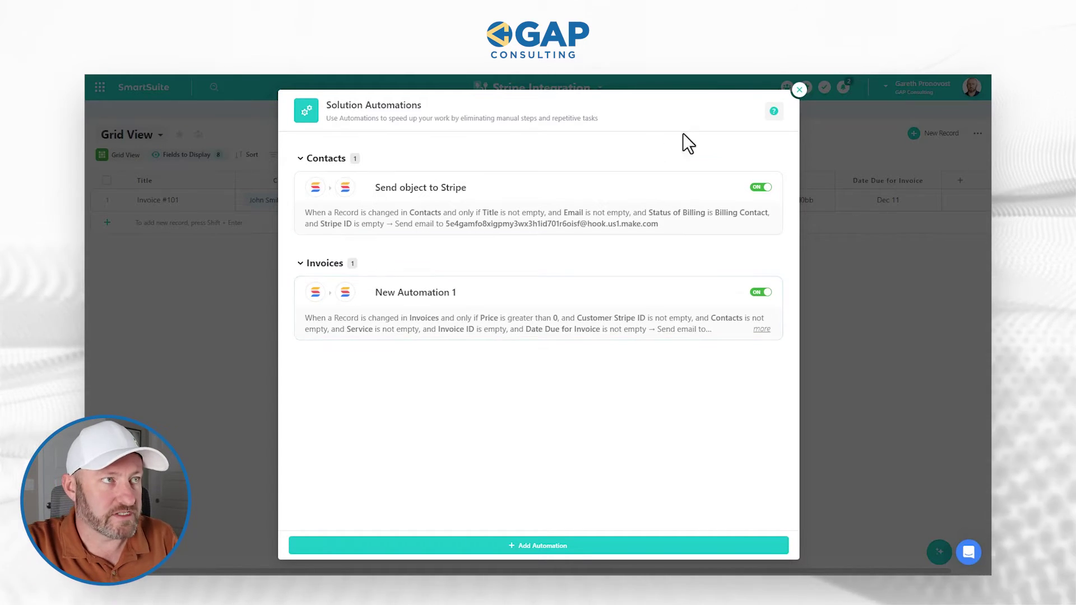
click(799, 90)
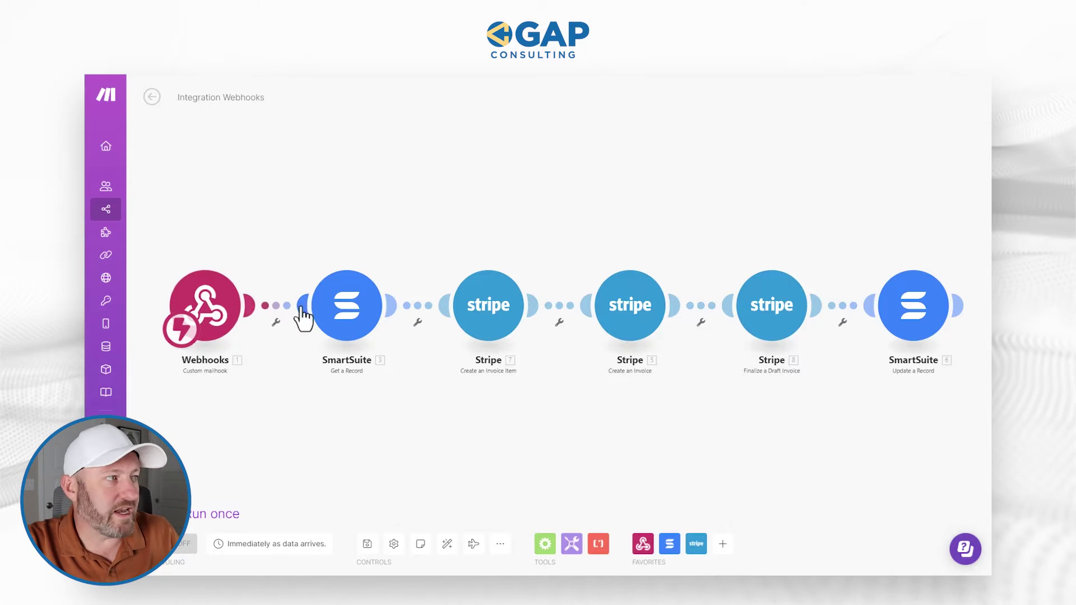
Step: Check the SmartSuite Get a Record module in Make, and the invoice rec ID of Invoice #101 in the SmartSuite Invoices table
click(353, 314)
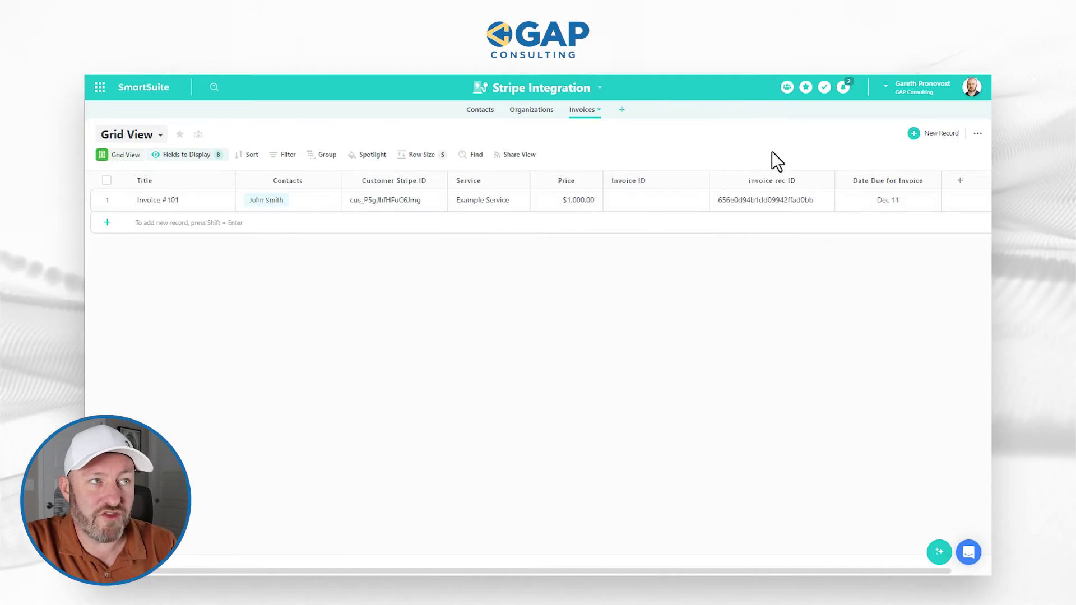
click(762, 203)
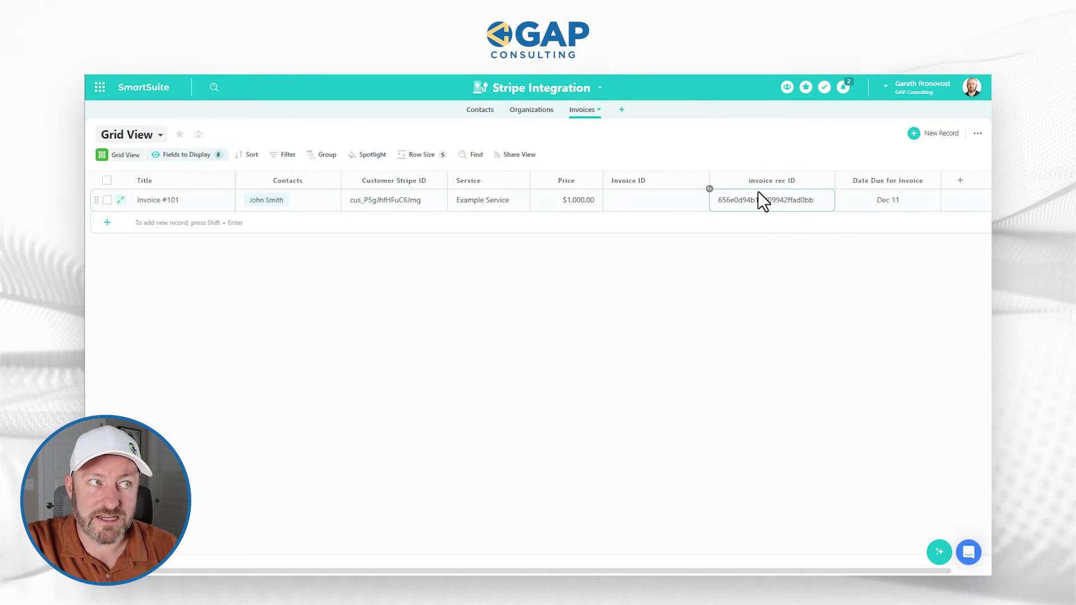
key(Escape)
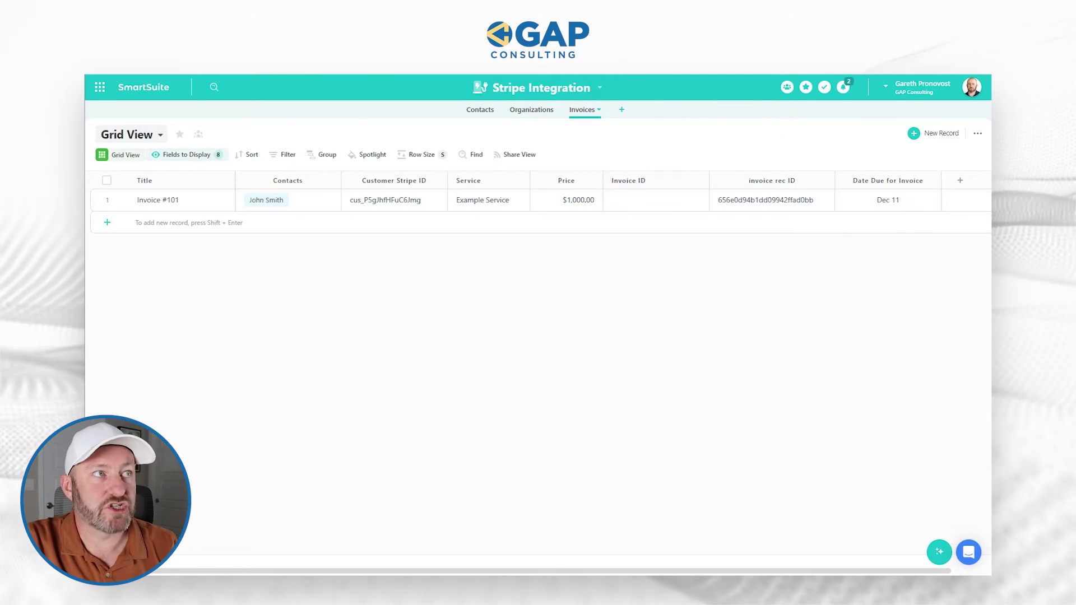
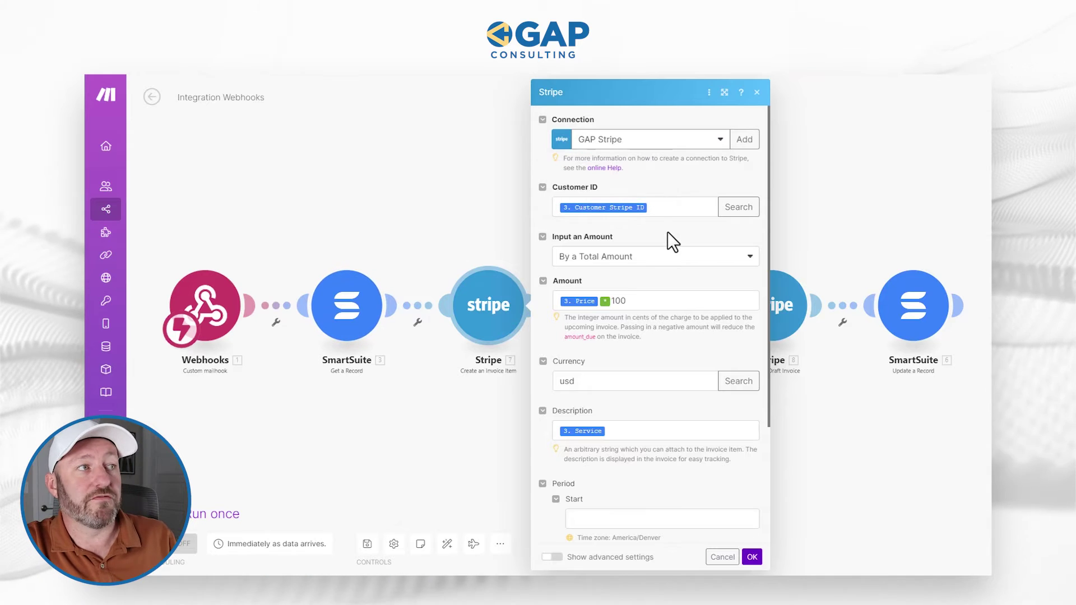
Step: Review the Create an Invoice Item module's Input an Amount options and the math operators available for its Amount formula
click(623, 257)
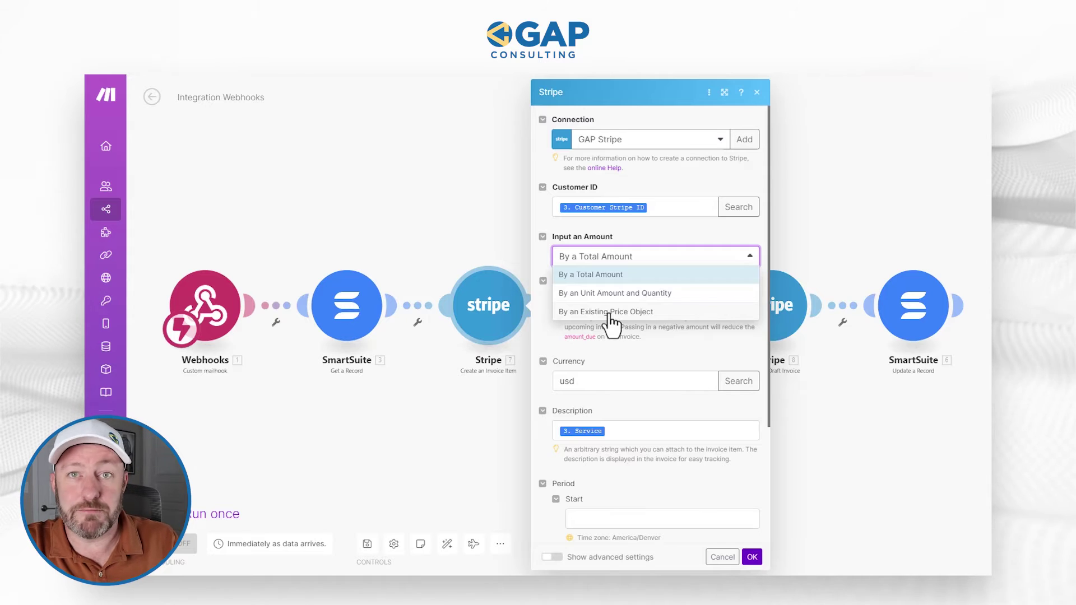
click(642, 229)
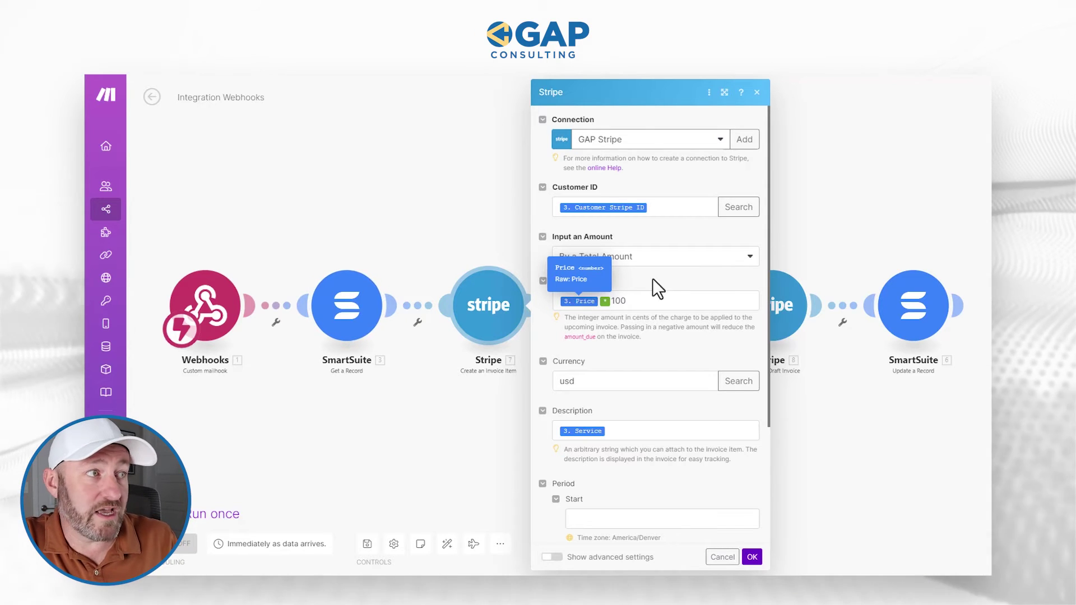
click(645, 298)
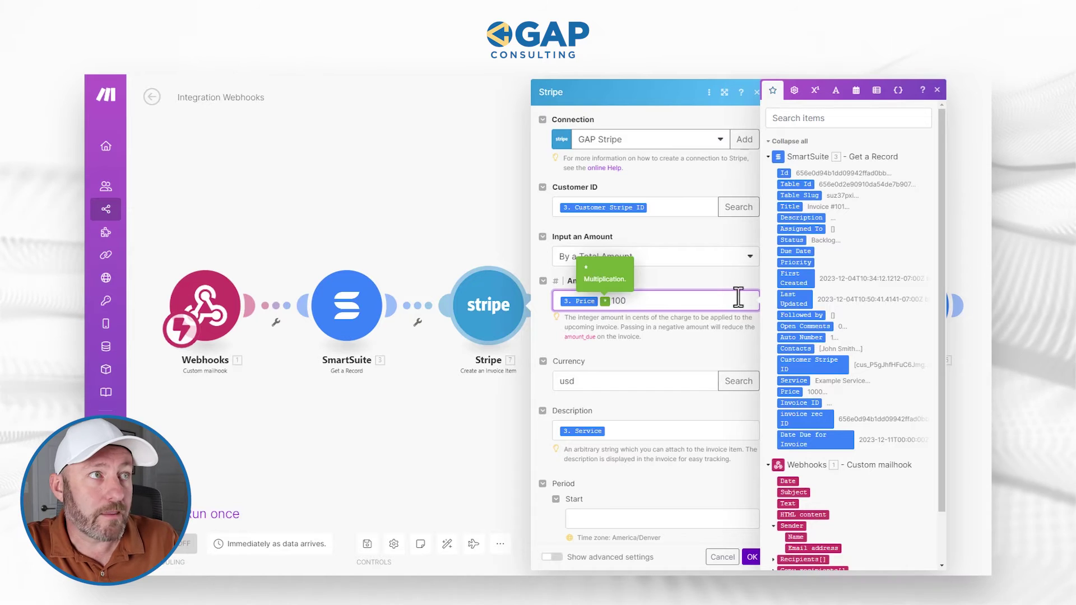
click(815, 92)
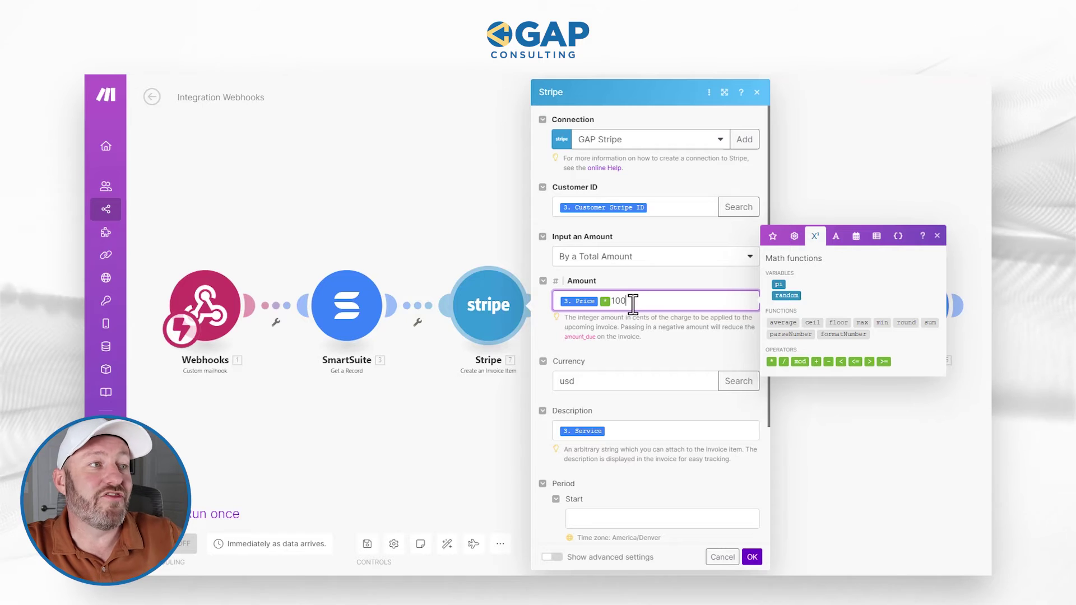
click(714, 275)
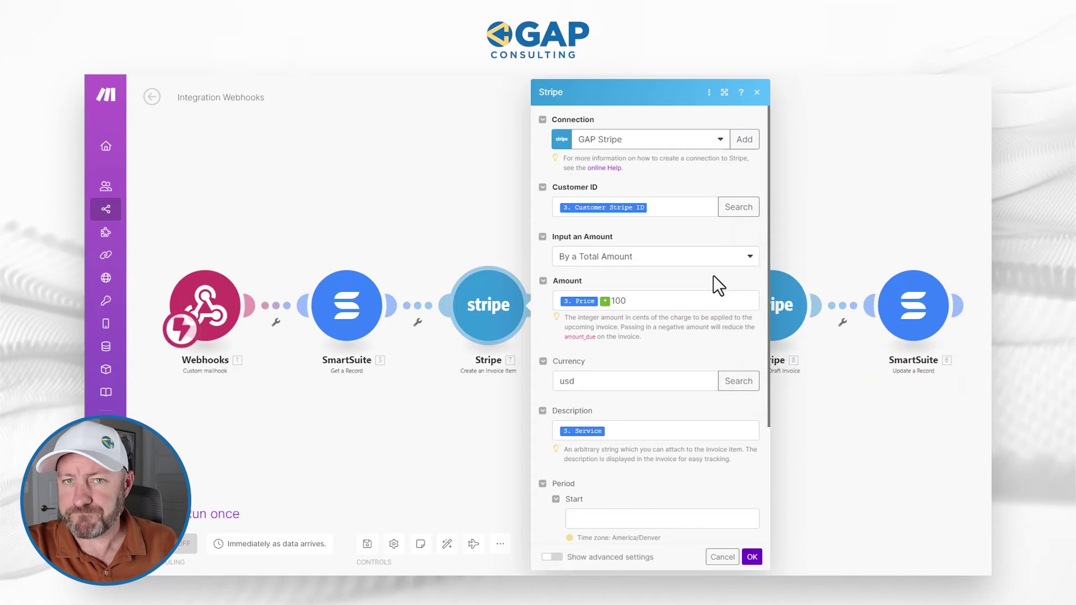
Step: Review the invoice item's Currency, Description and Period fields against Invoice #101's Service field in SmartSuite, then close the module settings
click(656, 384)
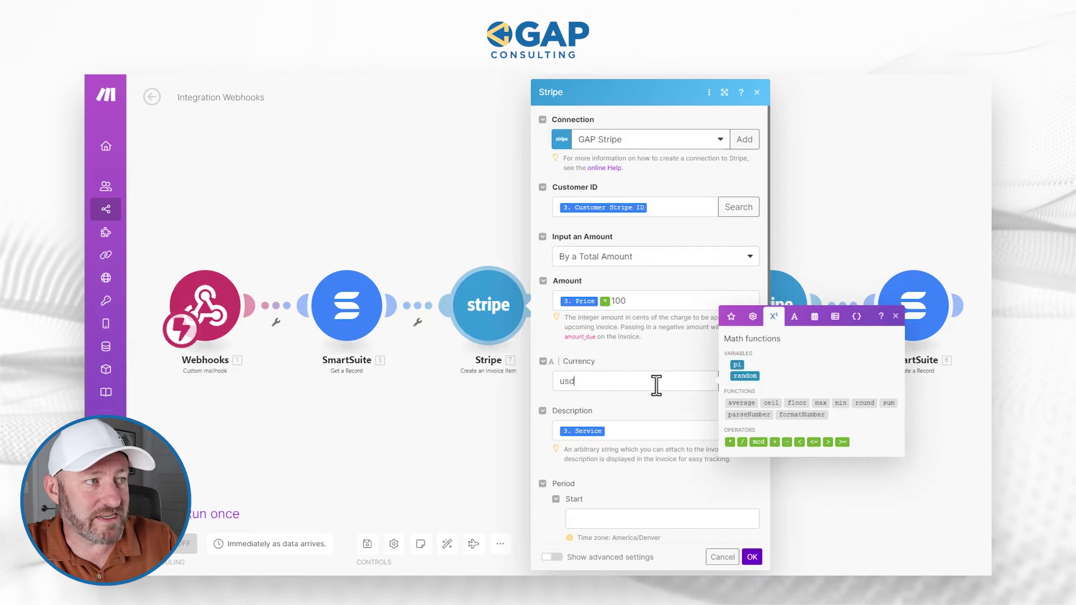
click(642, 363)
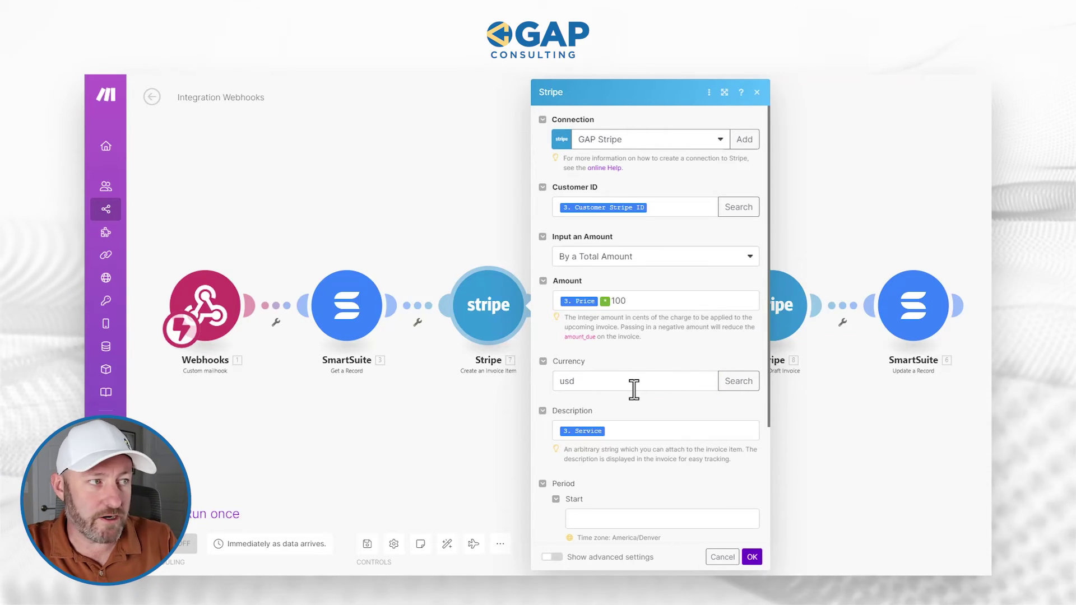
scroll(634, 389, down, 2)
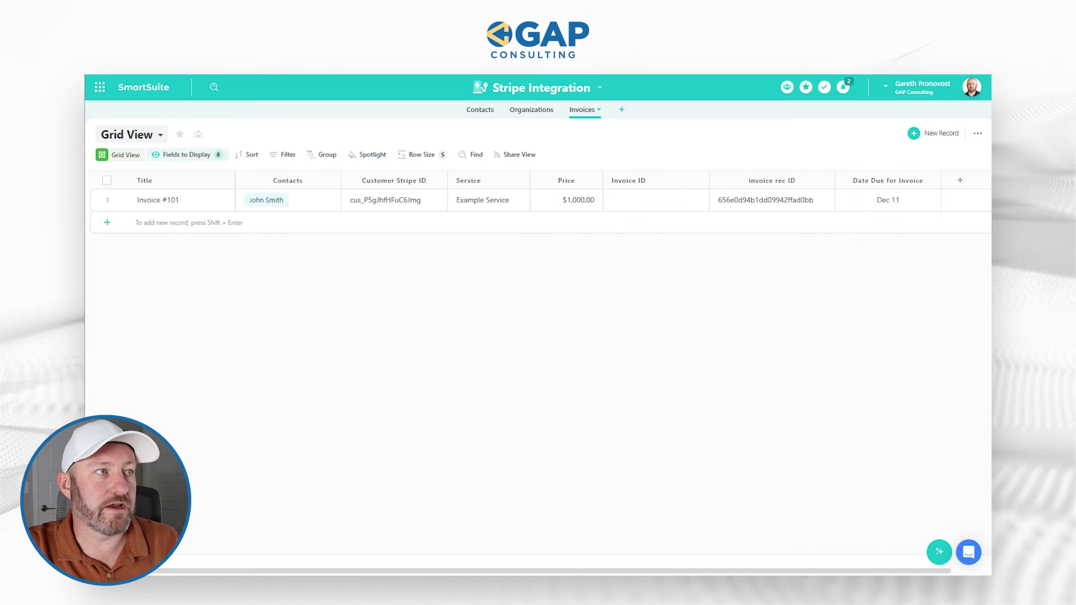
double_click(465, 204)
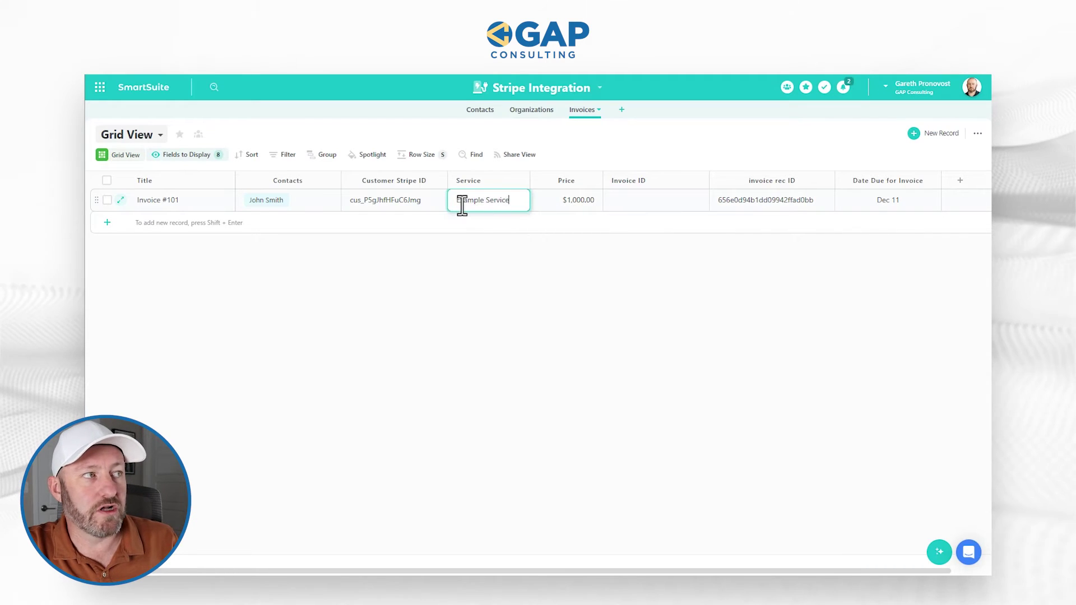
click(627, 200)
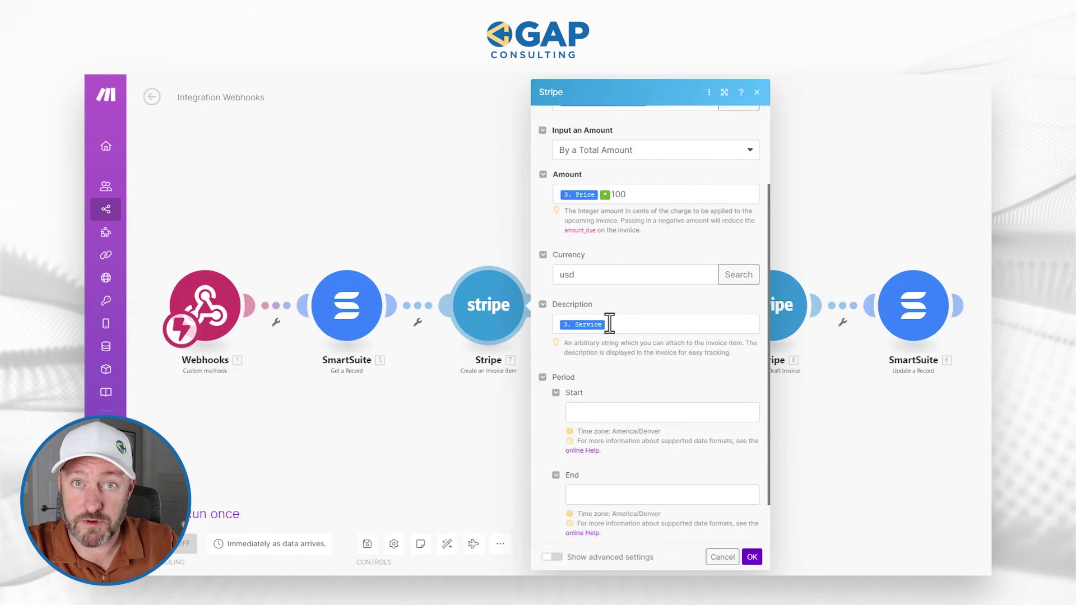
scroll(643, 355, down, 2)
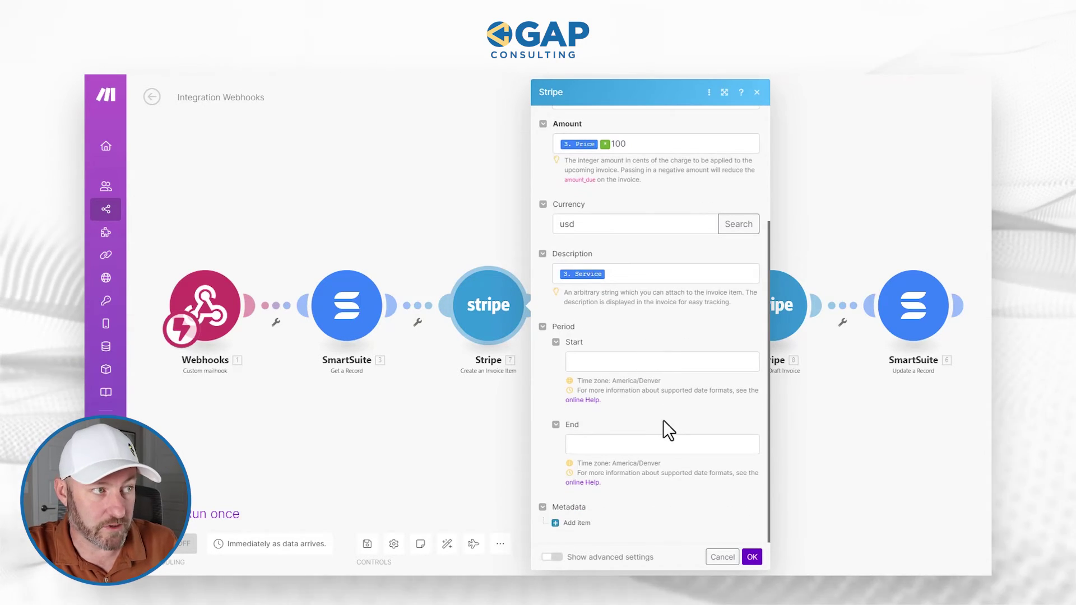
scroll(663, 419, up, 5)
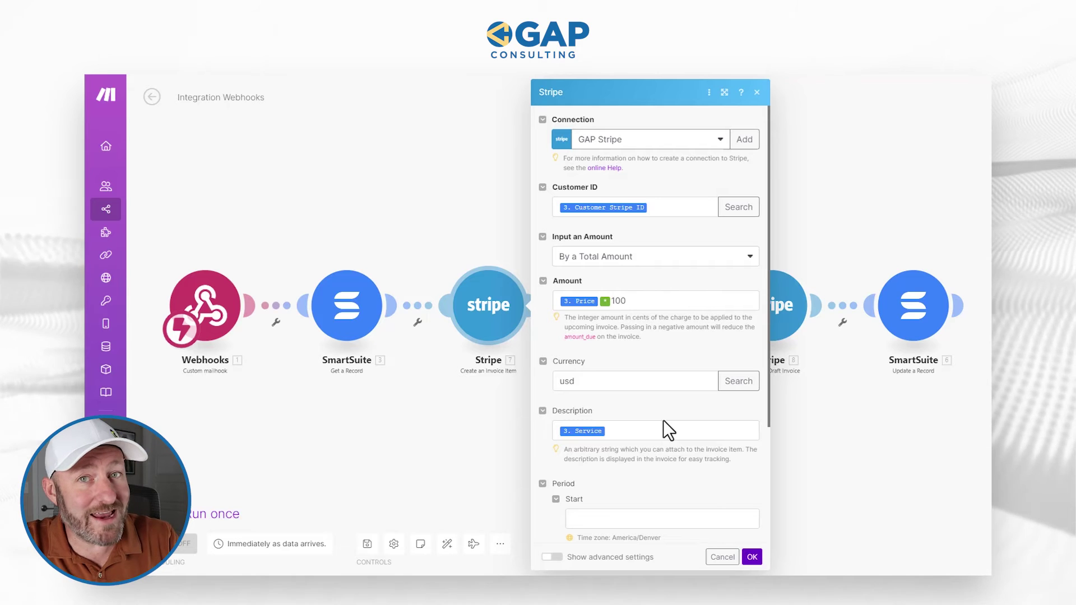
click(879, 503)
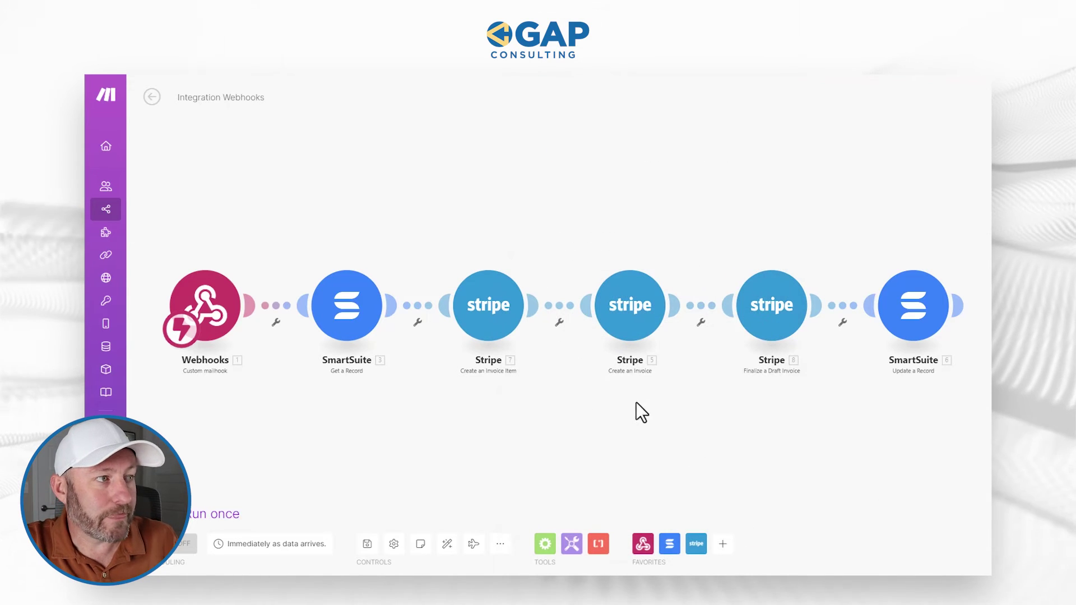
Step: Open the Stripe Create an Invoice module and examine its Customer ID mapping and Collection Method options
click(626, 314)
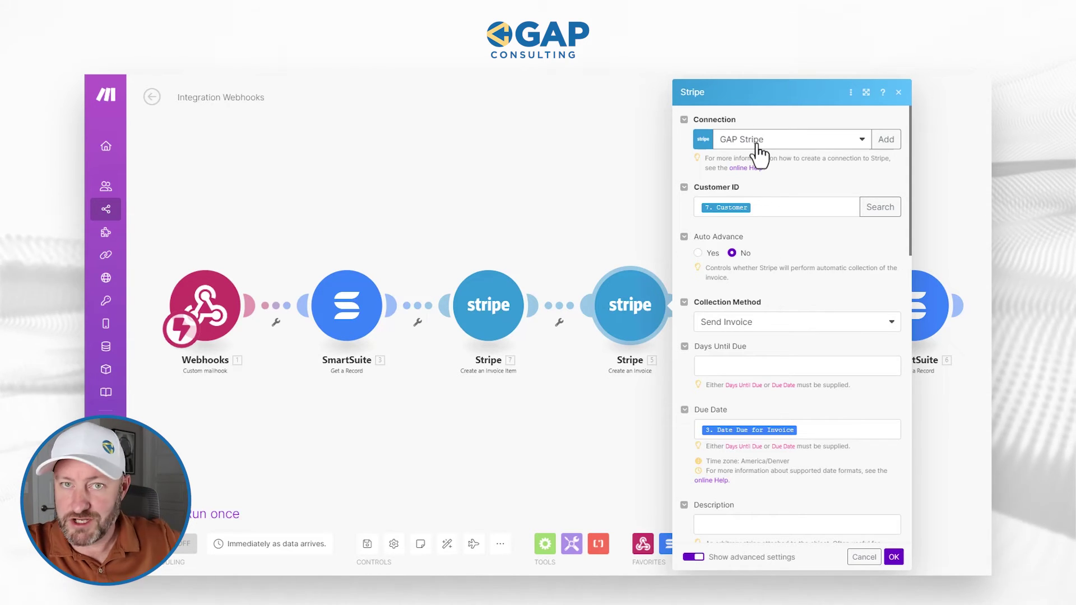
click(762, 208)
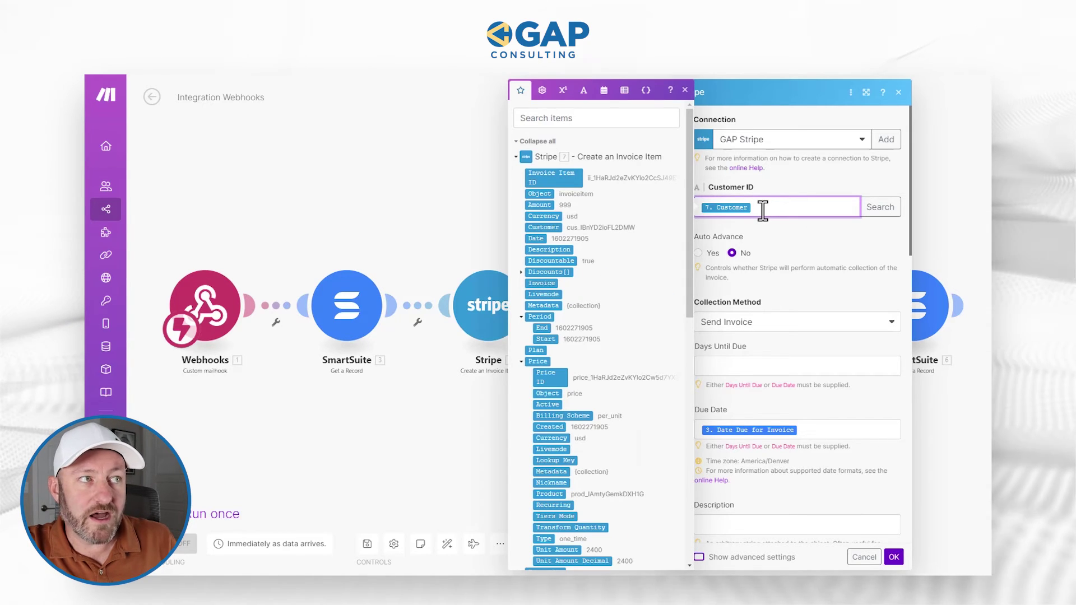
click(571, 293)
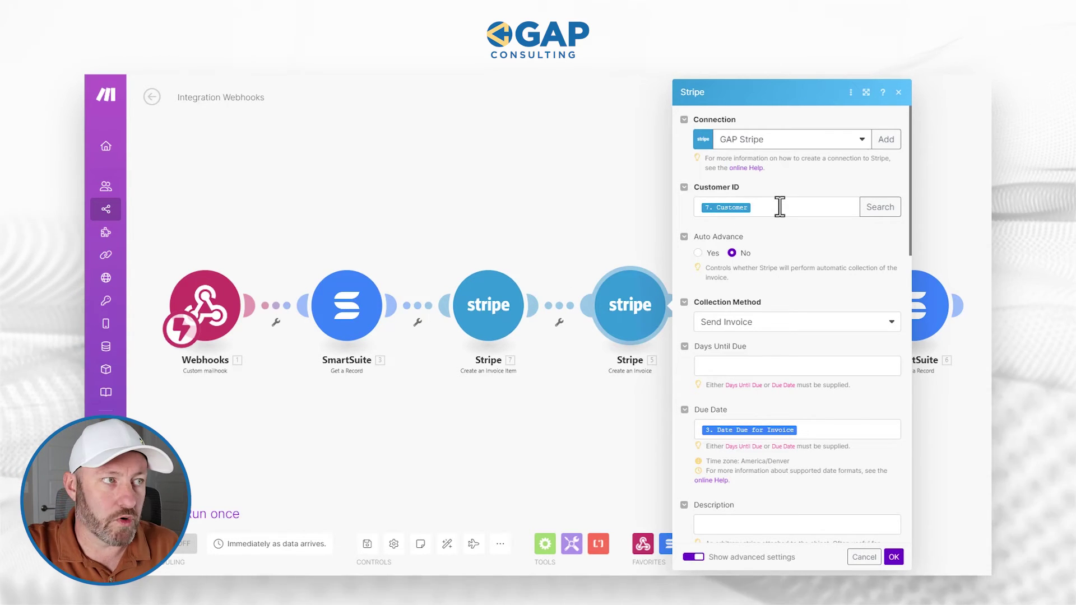
scroll(805, 260, down, 1)
scroll(805, 260, down, 1)
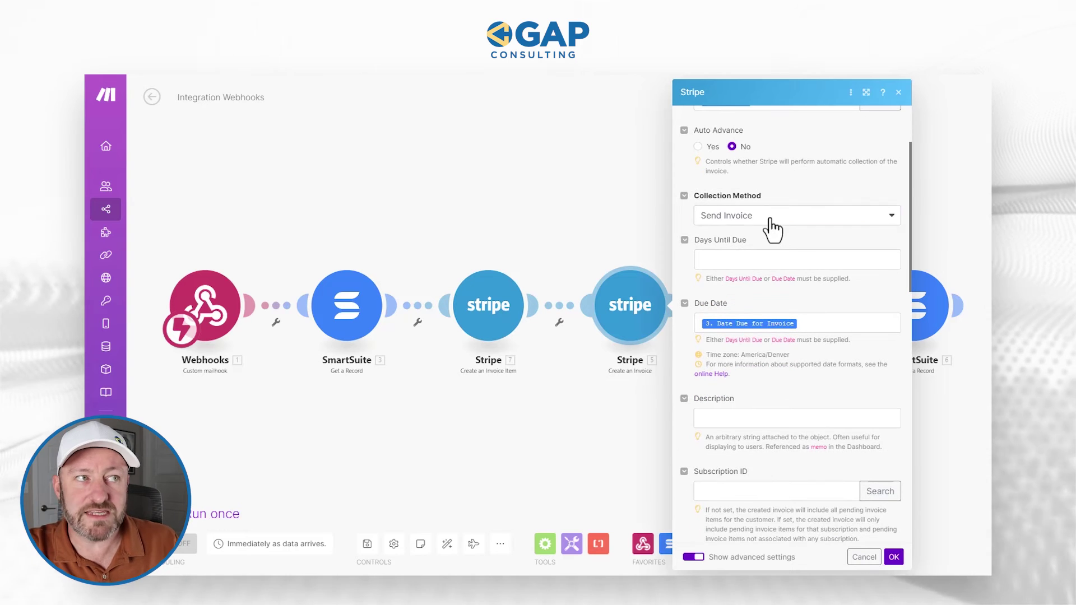
click(770, 217)
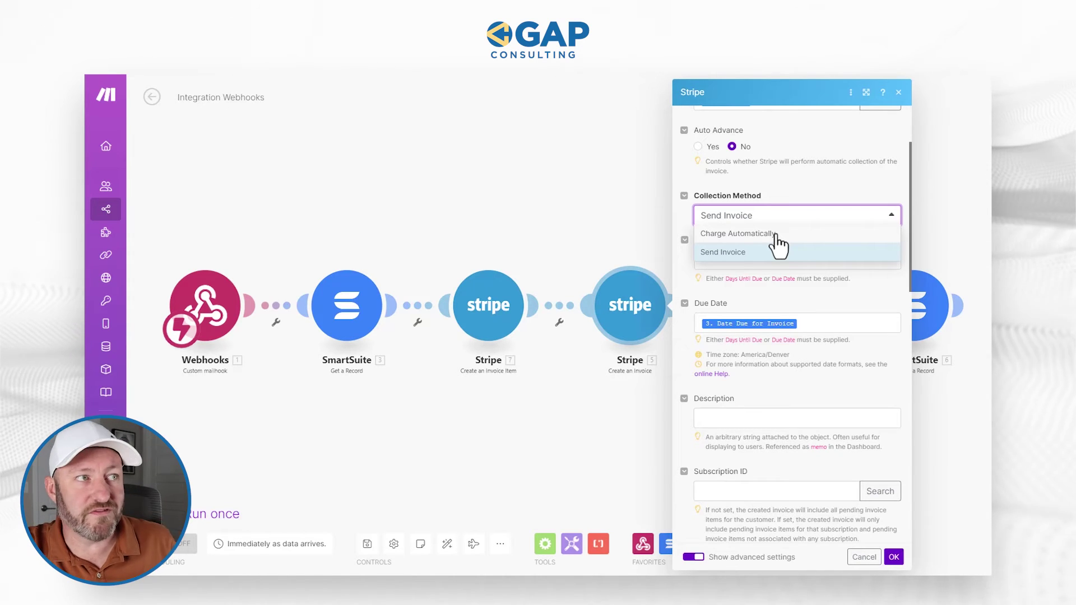
click(792, 185)
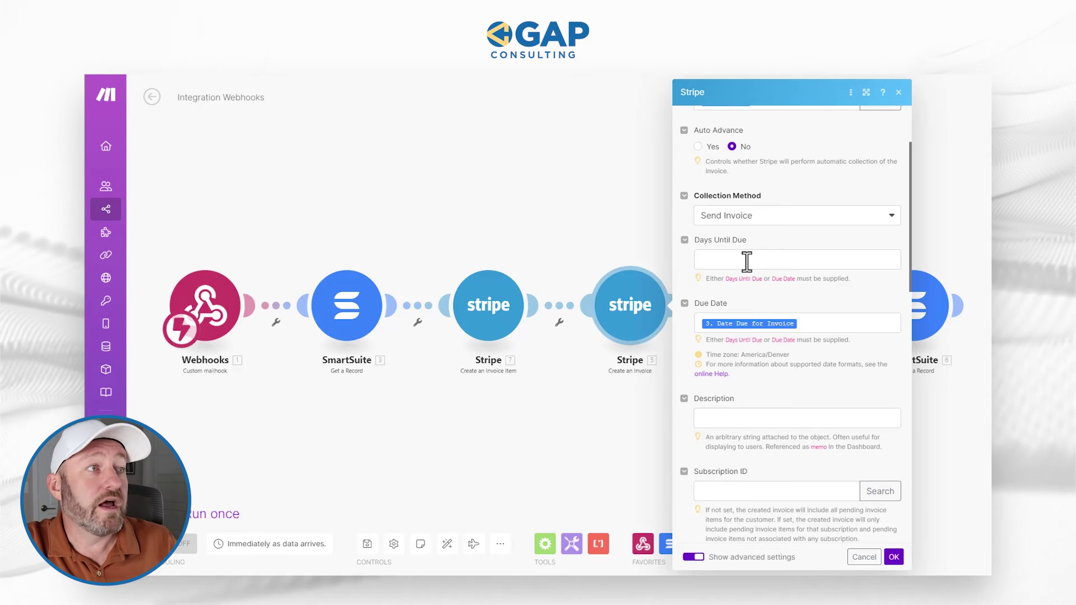
Step: Examine the Create an Invoice module's Days Until Due, Due Date and advanced fields, then close its settings
click(746, 261)
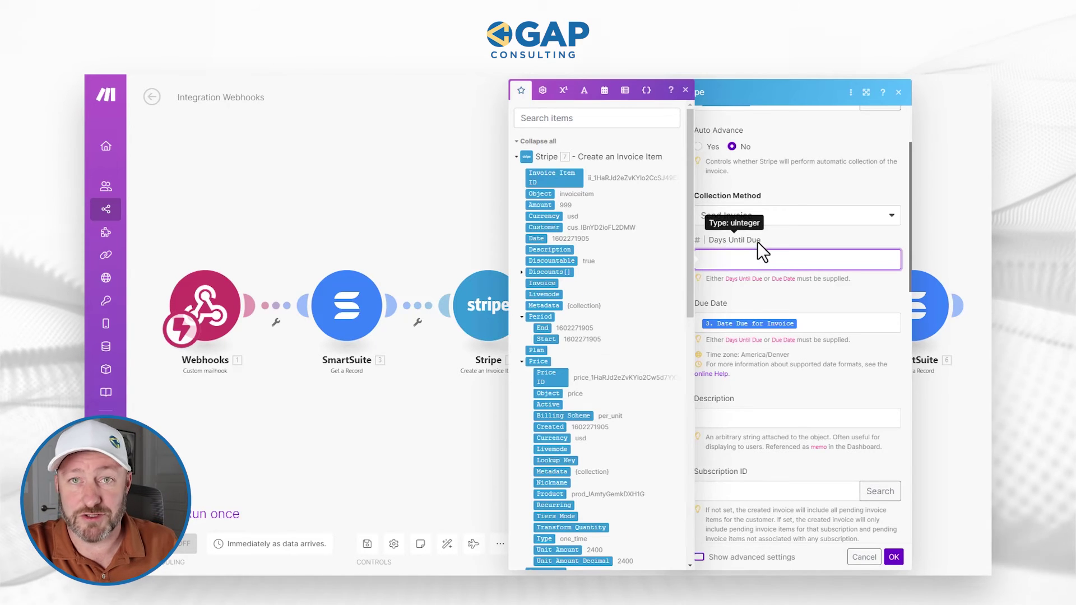
click(757, 241)
scroll(833, 315, down, 10)
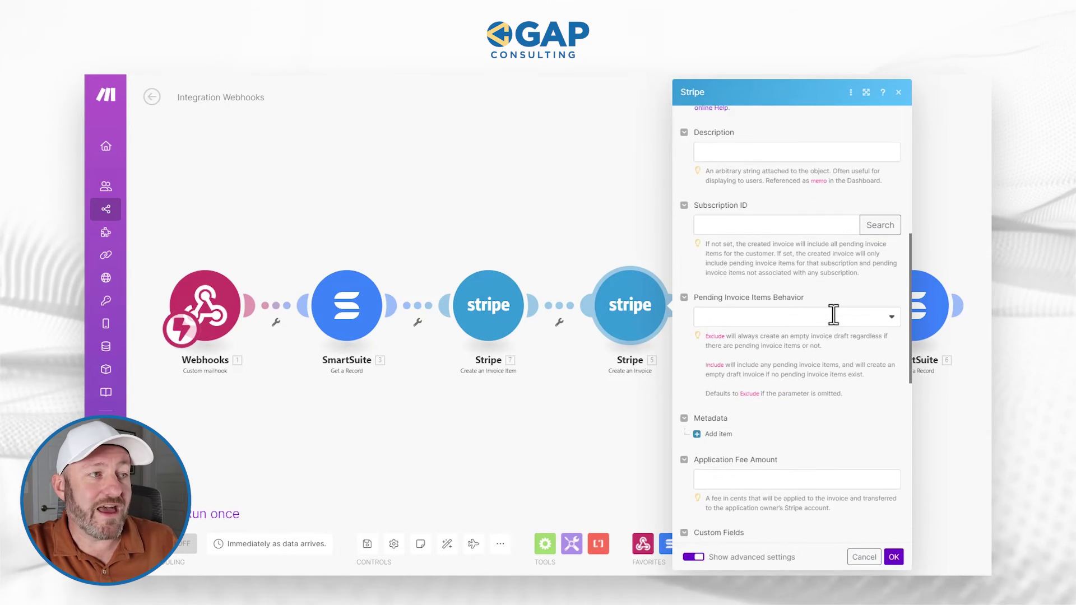
scroll(772, 431, up, 15)
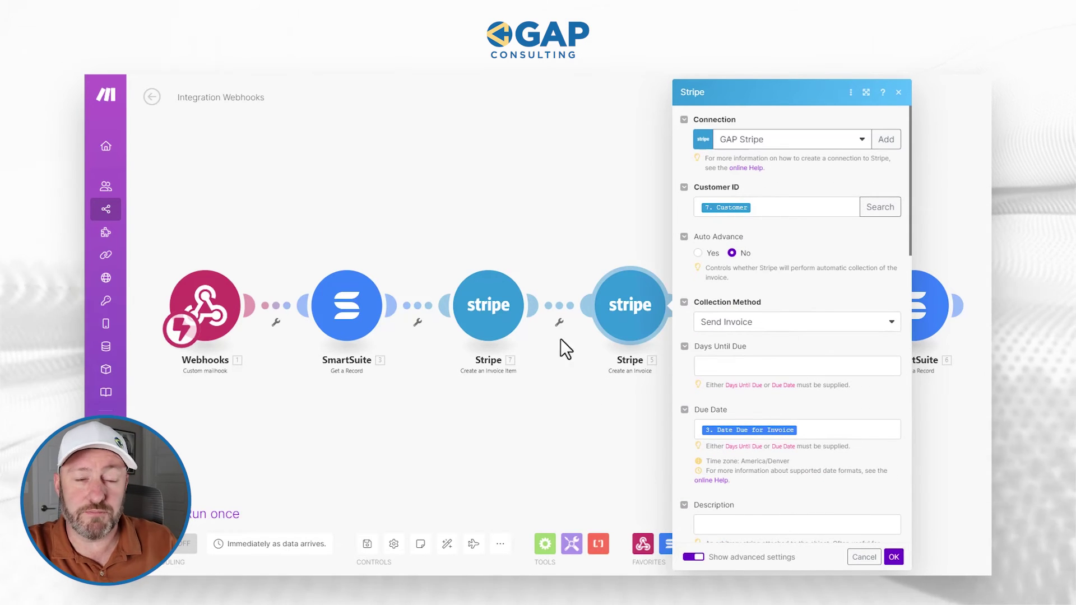
scroll(806, 345, down, 5)
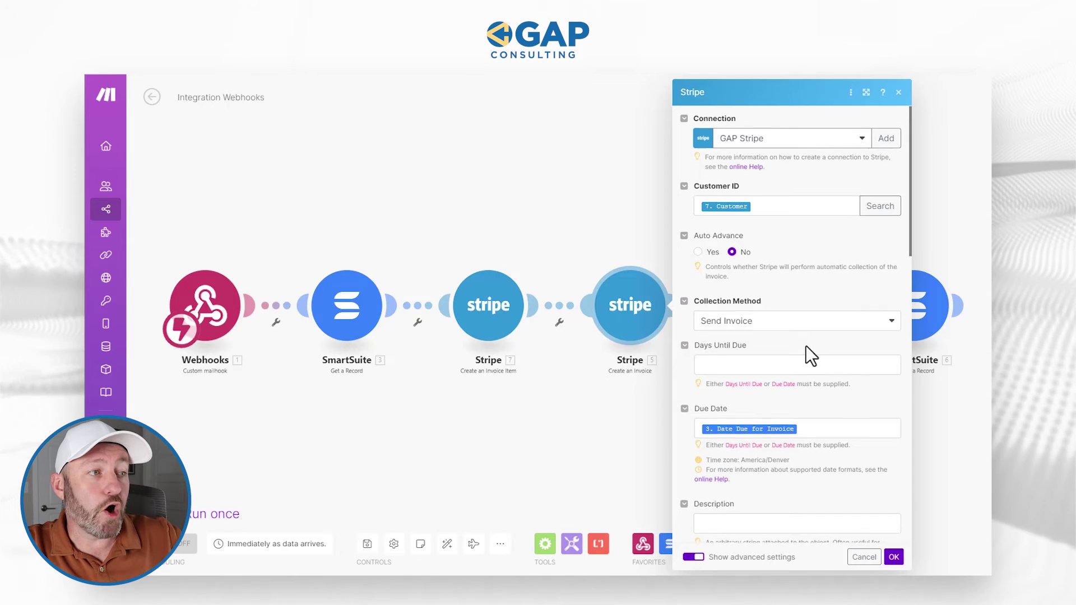
scroll(761, 388, down, 2)
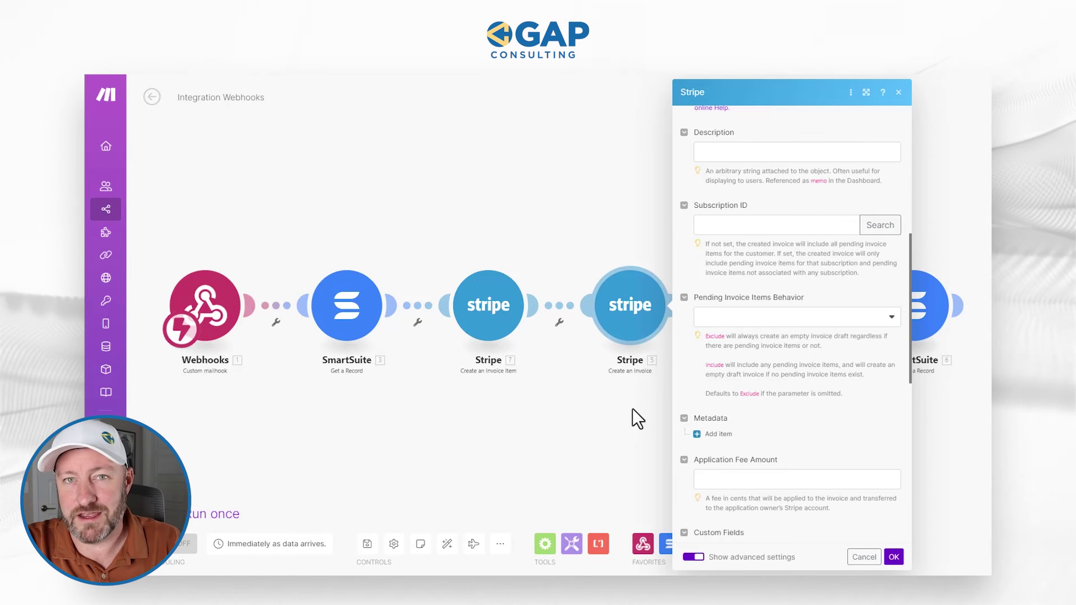
key(Escape)
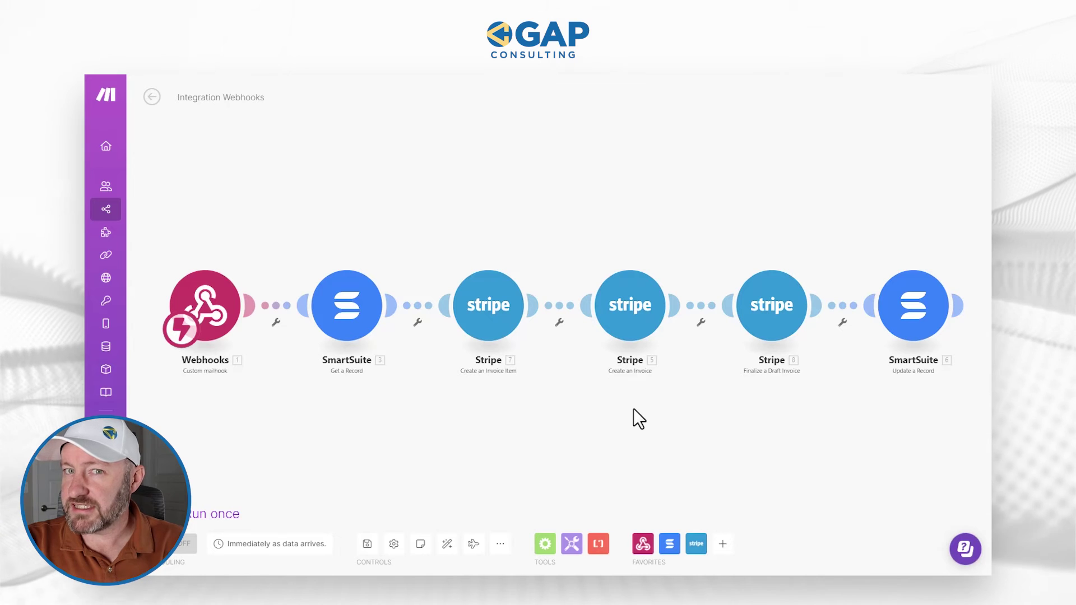
Step: Review the Invoice ID mapping in Finalize a Draft Invoice and the Record ID and Invoice ID mappings in the SmartSuite Update a Record module
click(776, 308)
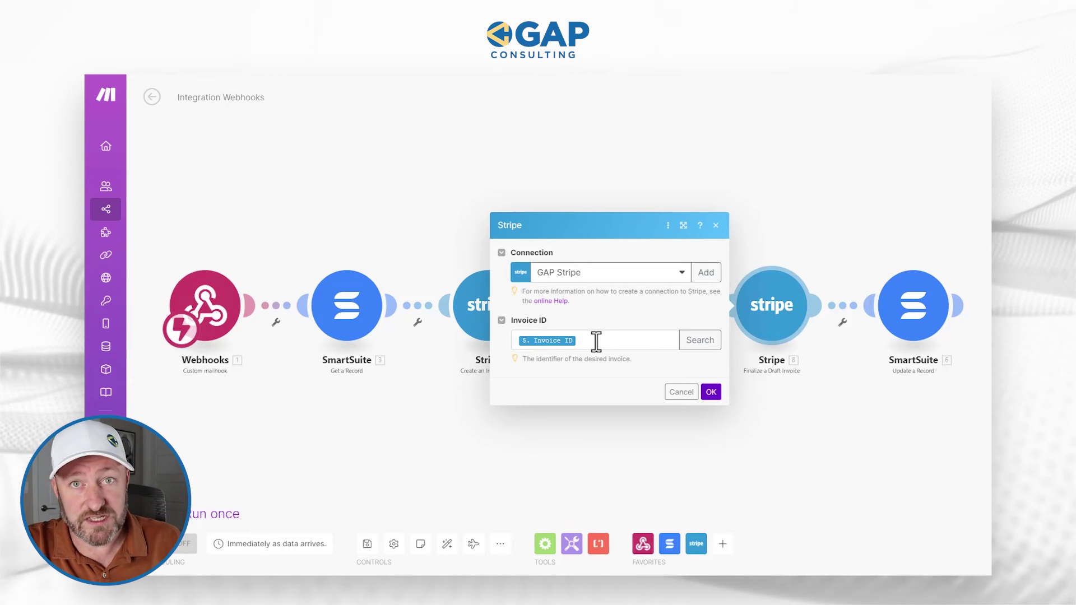
click(709, 393)
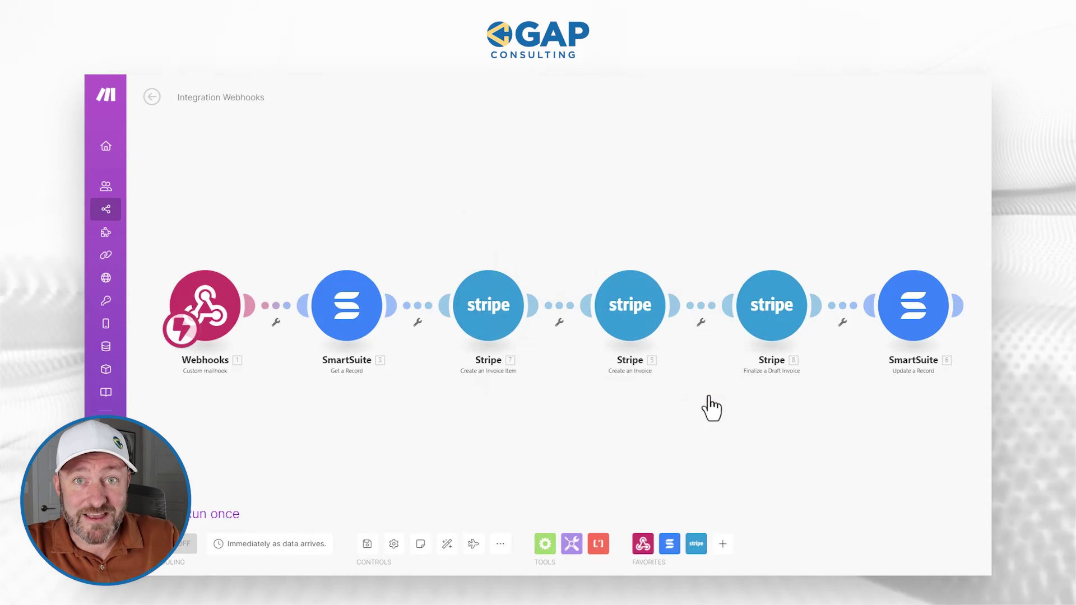
click(911, 311)
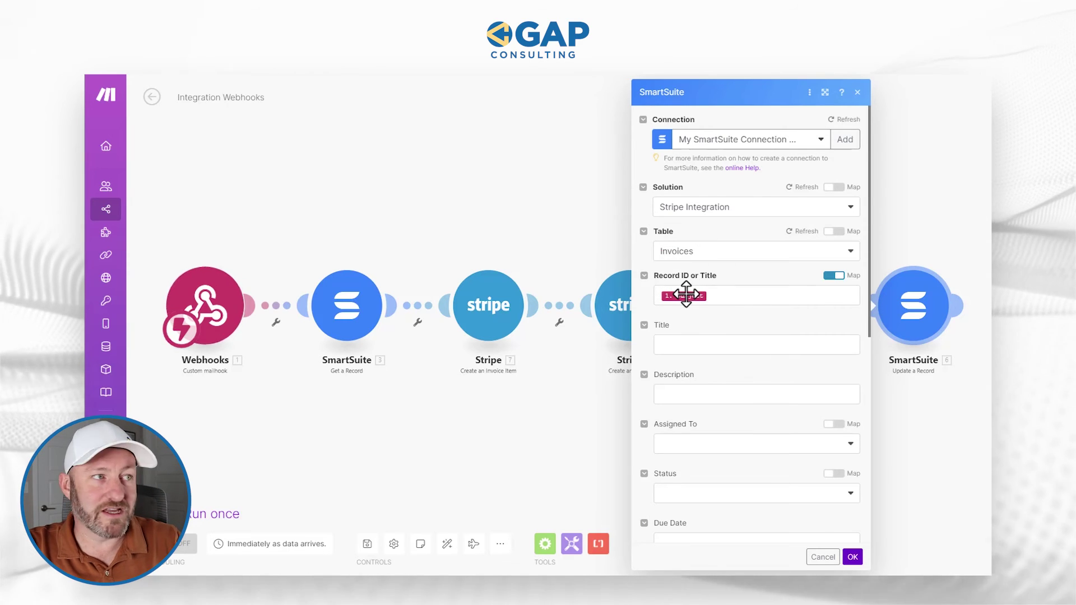
mouse_move(686, 294)
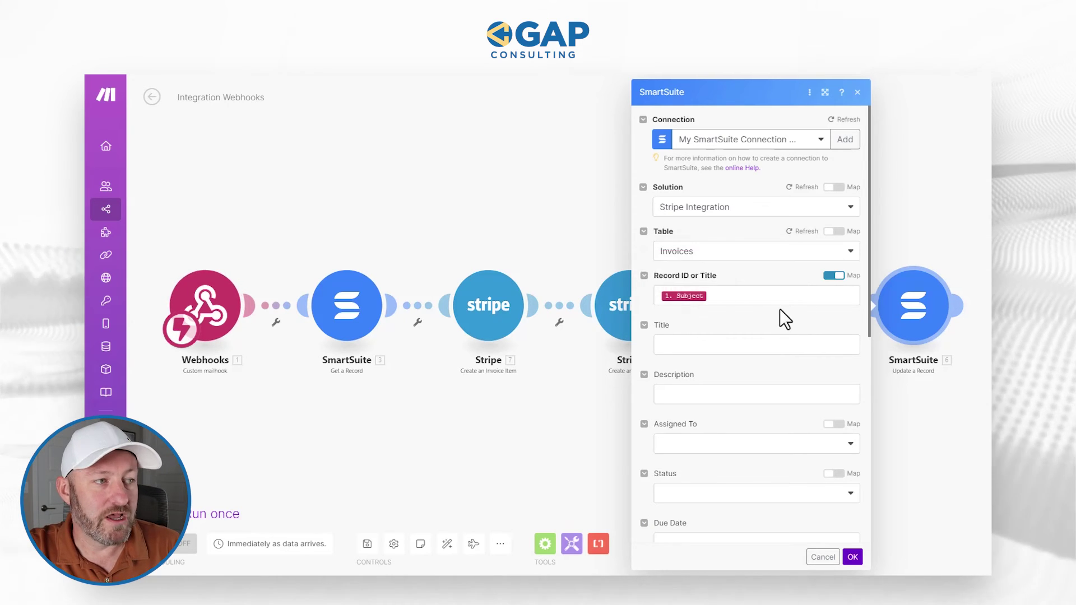
scroll(778, 310, down, 7)
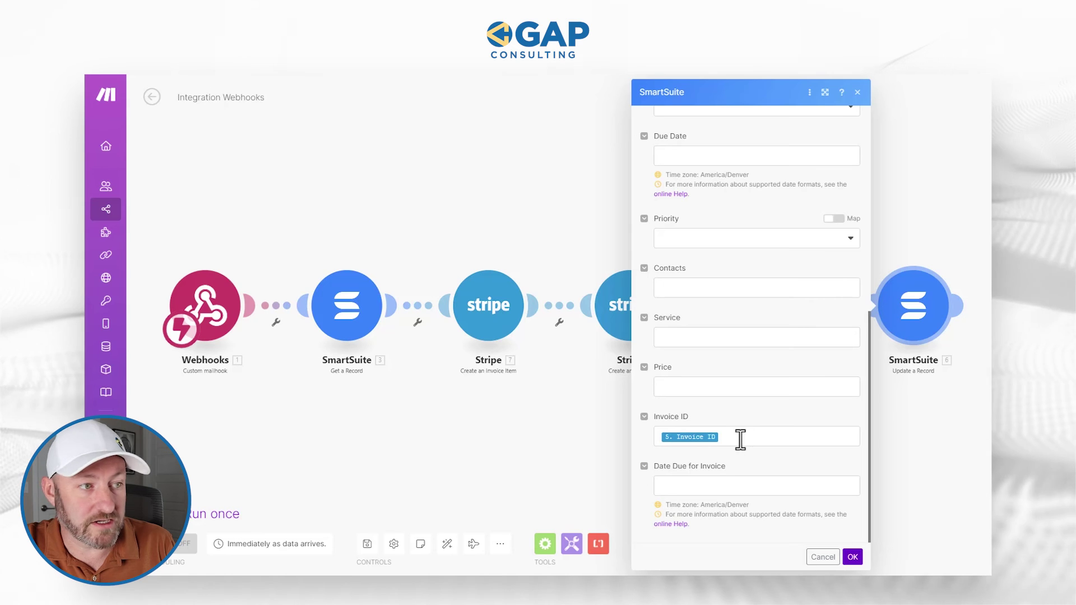
click(852, 556)
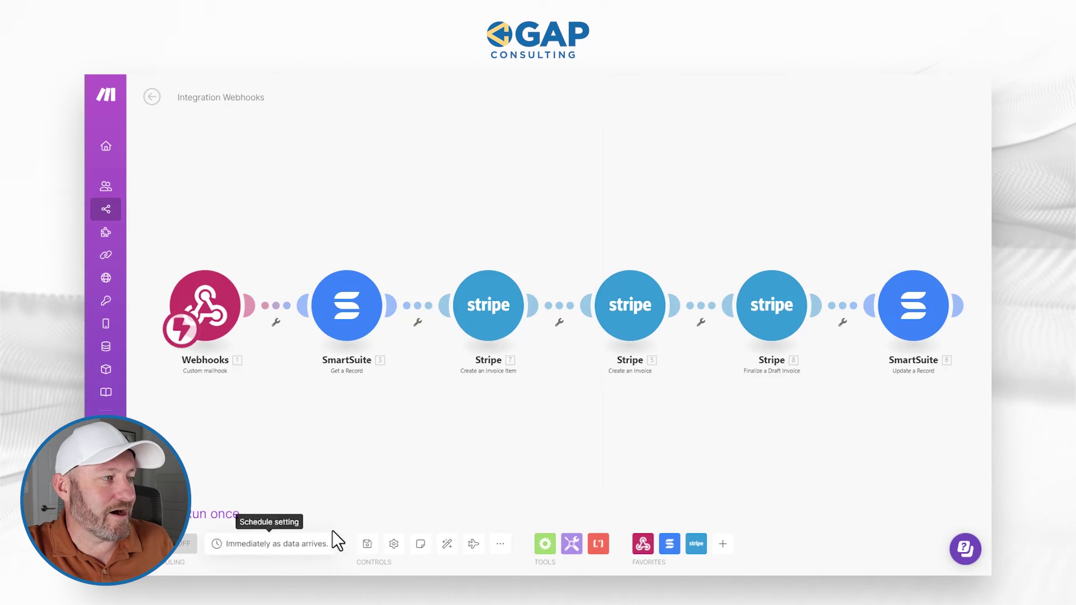
Step: Activate the Integration Webhooks scenario and delete the old unprocessed data in its webhook queue
click(183, 545)
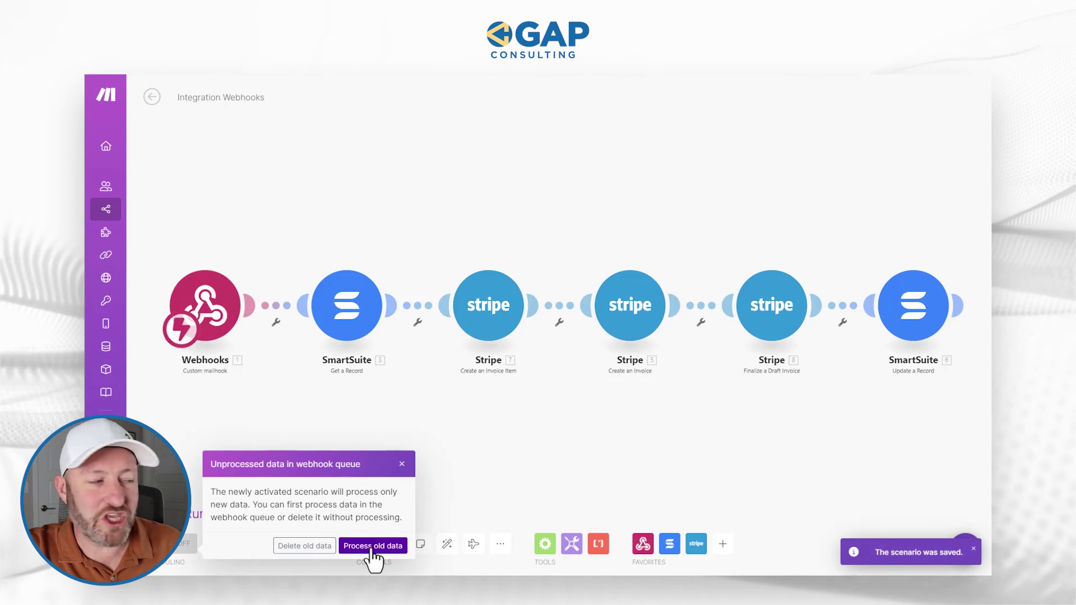
click(310, 546)
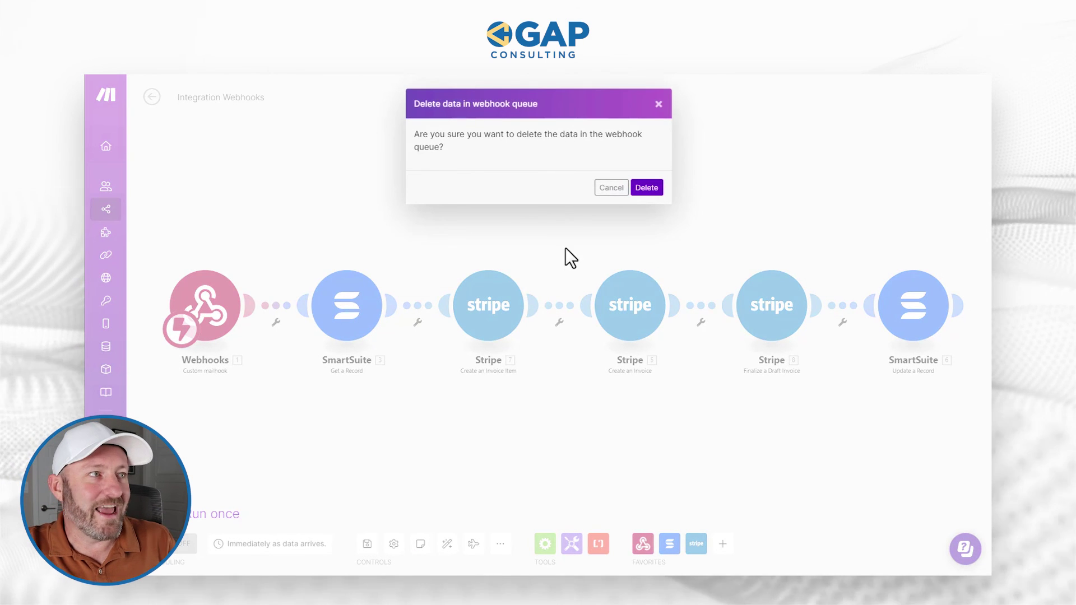
click(646, 189)
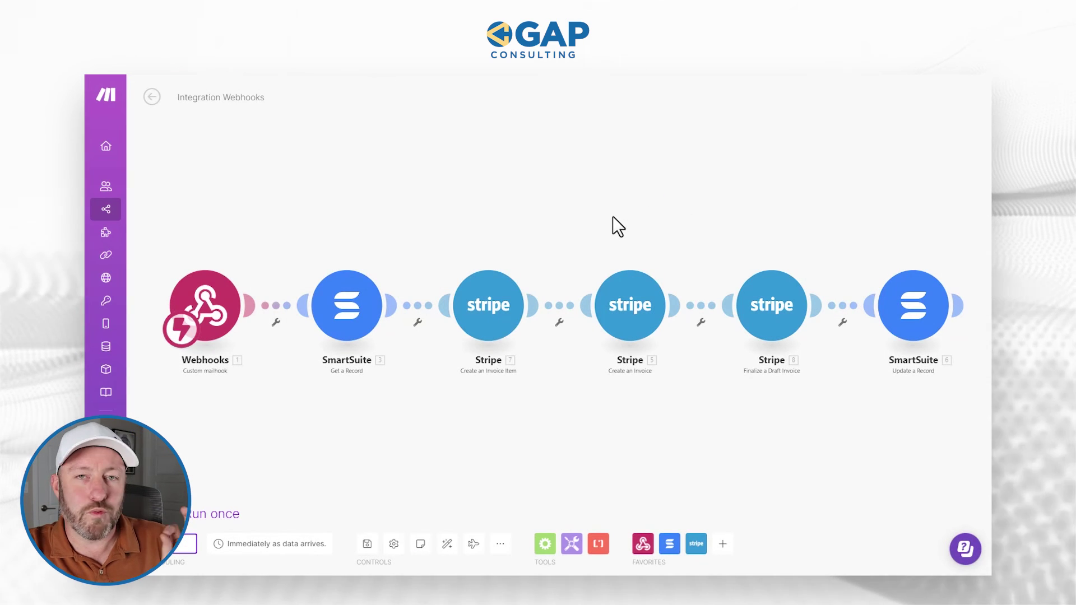
Step: Switch to SmartSuite, clear Invoice #101's Contacts field and relink the Acme Company contact whose billing status is Billing Contact
key(ctrl+Tab)
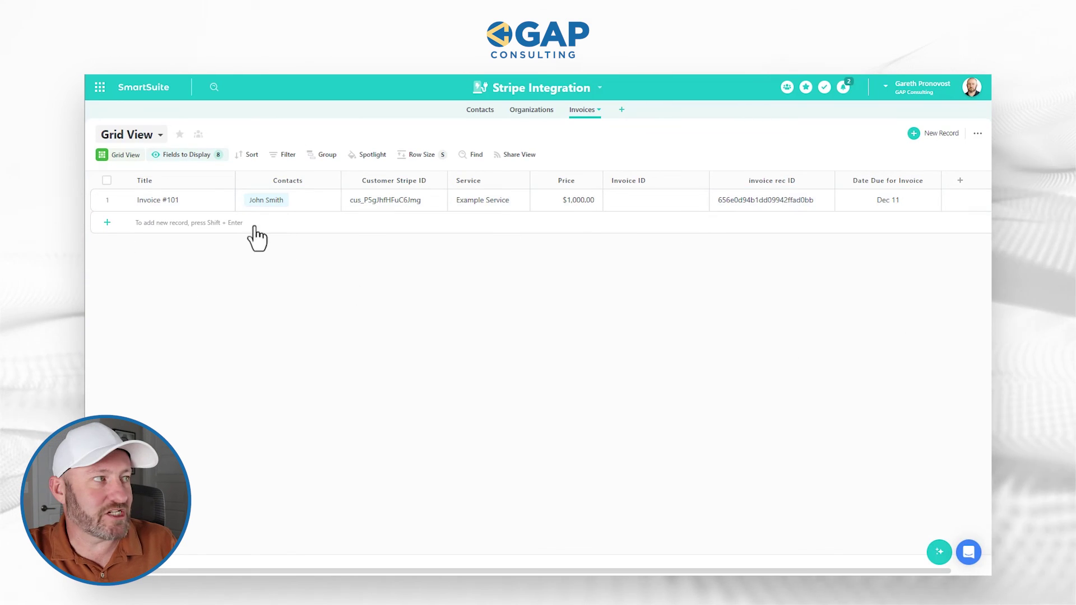
click(311, 204)
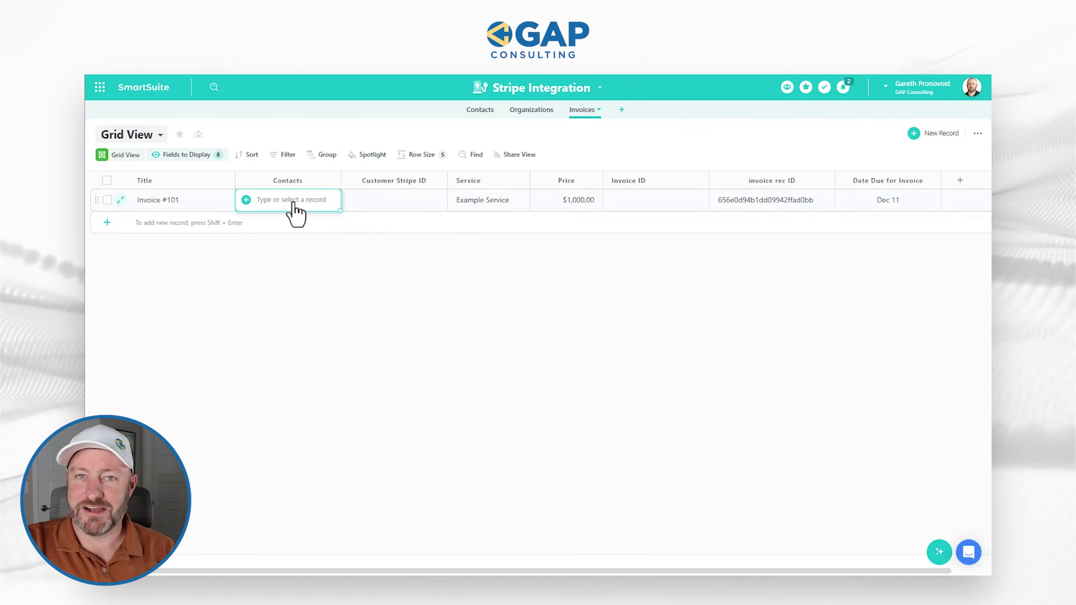
click(245, 200)
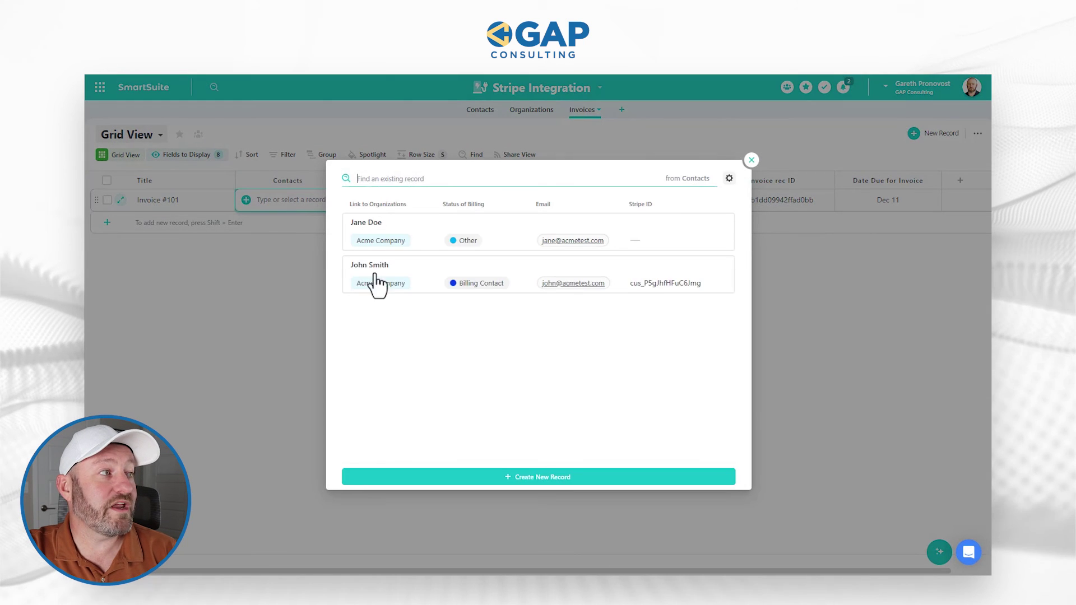
click(402, 280)
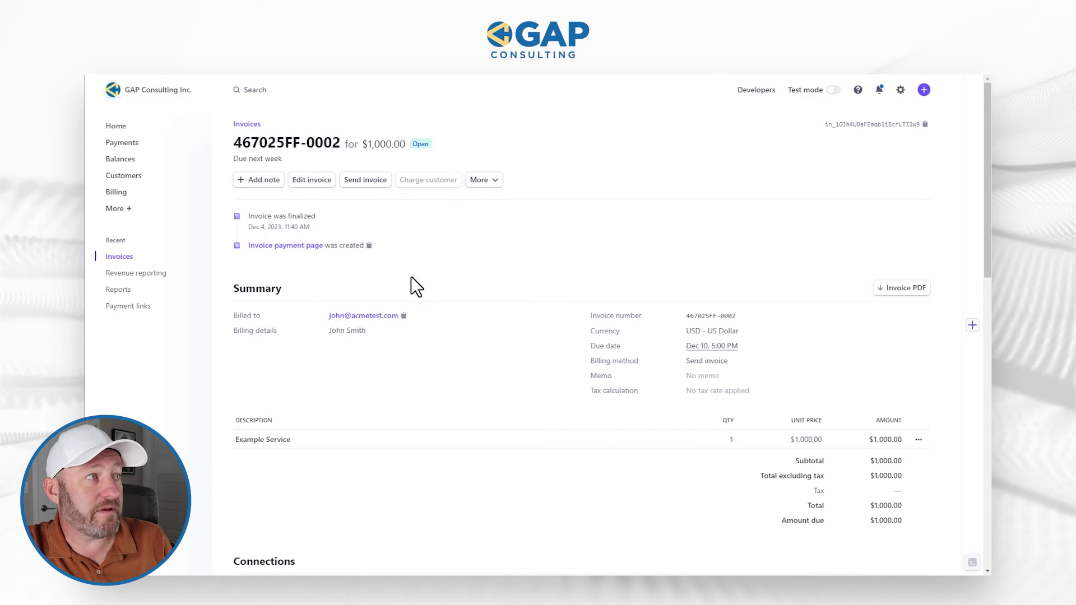
Step: Review the finalized Stripe invoice's summary and details, and open its payment page
mouse_move(420, 147)
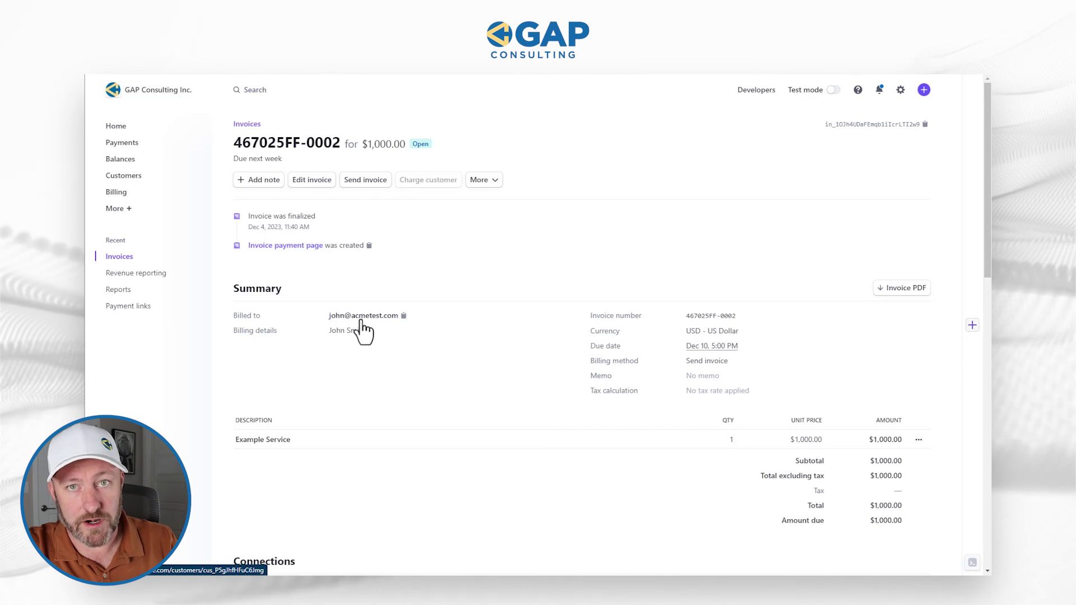
scroll(528, 336, down, 7)
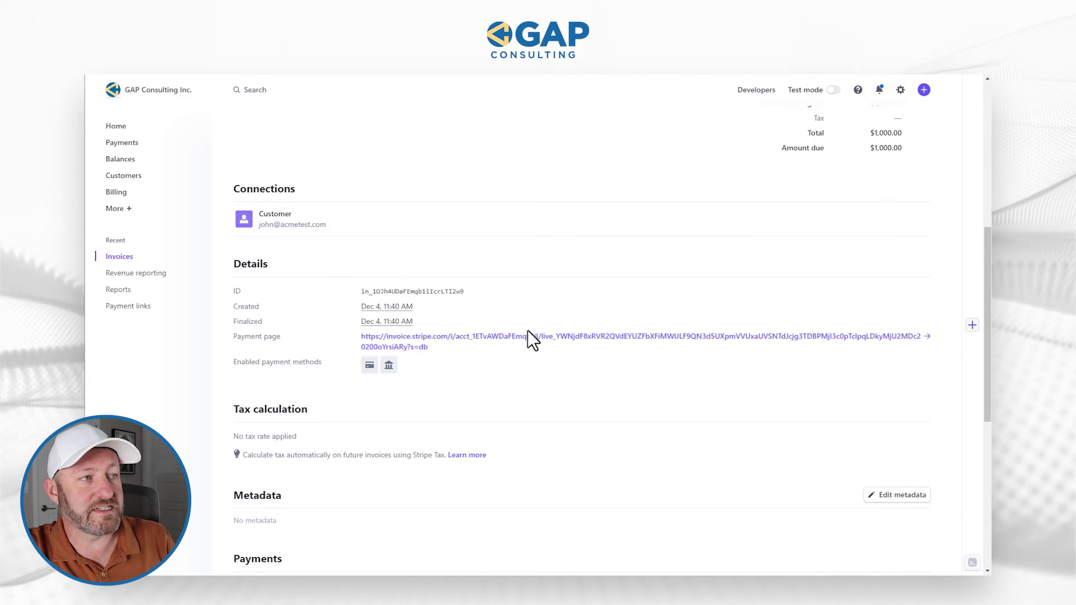
click(571, 342)
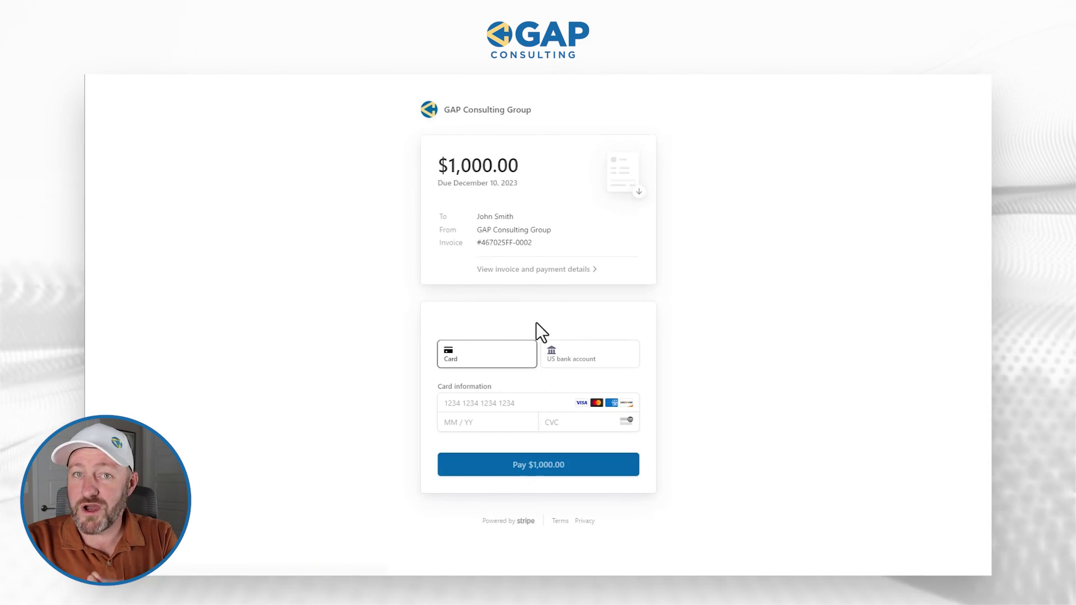
Step: Download the invoice PDF from the payment page and view the invoice and payment details
click(622, 181)
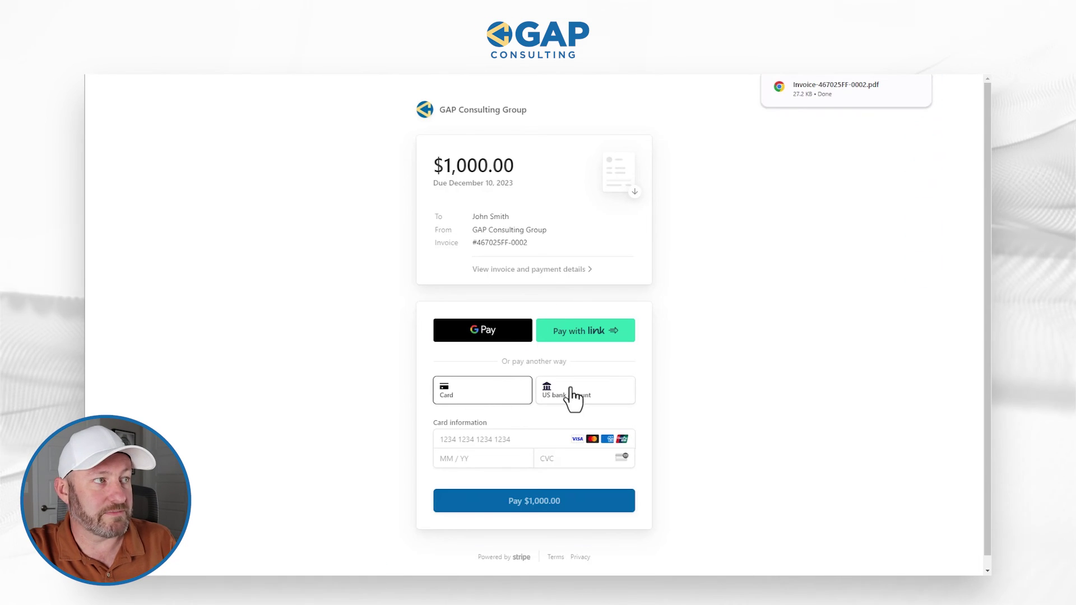
click(542, 270)
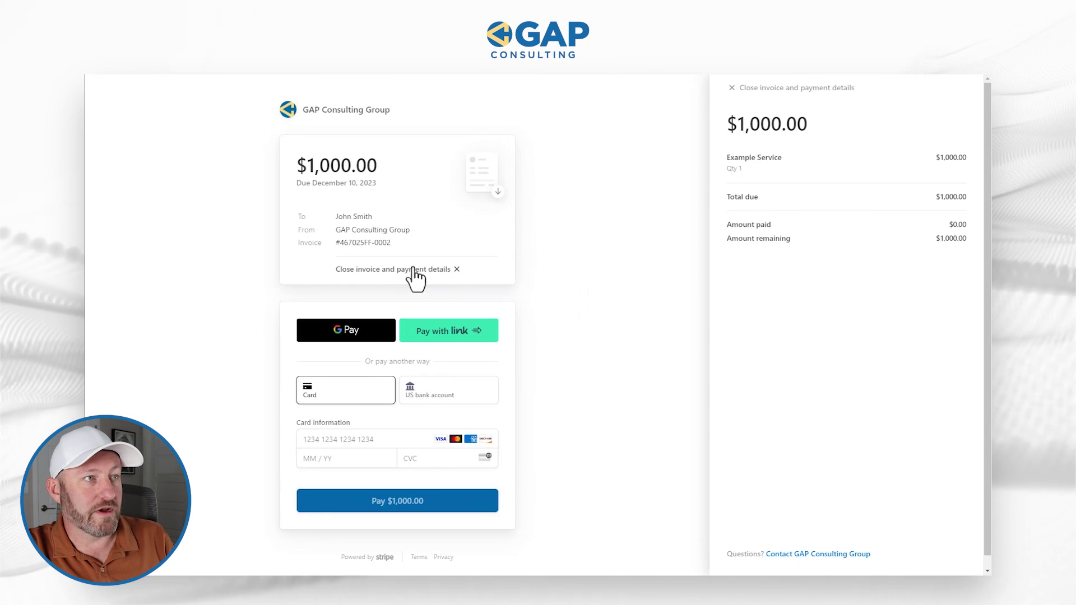